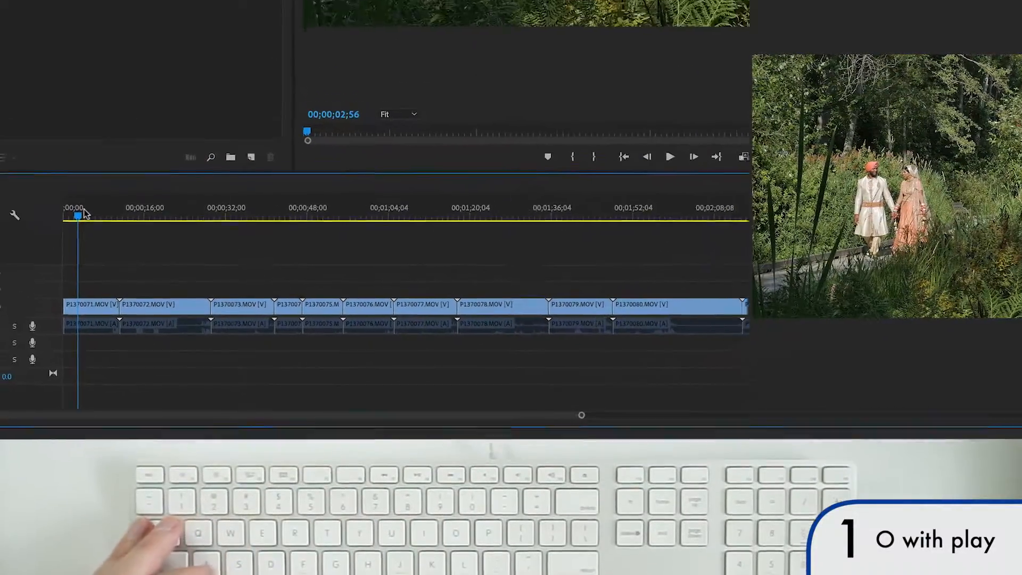
Look up the ripple commands in the keyboard shortcut settings, review the O (with play) macro in Keyboard Maestro, and close the settings without changes
key(super+alt+k)
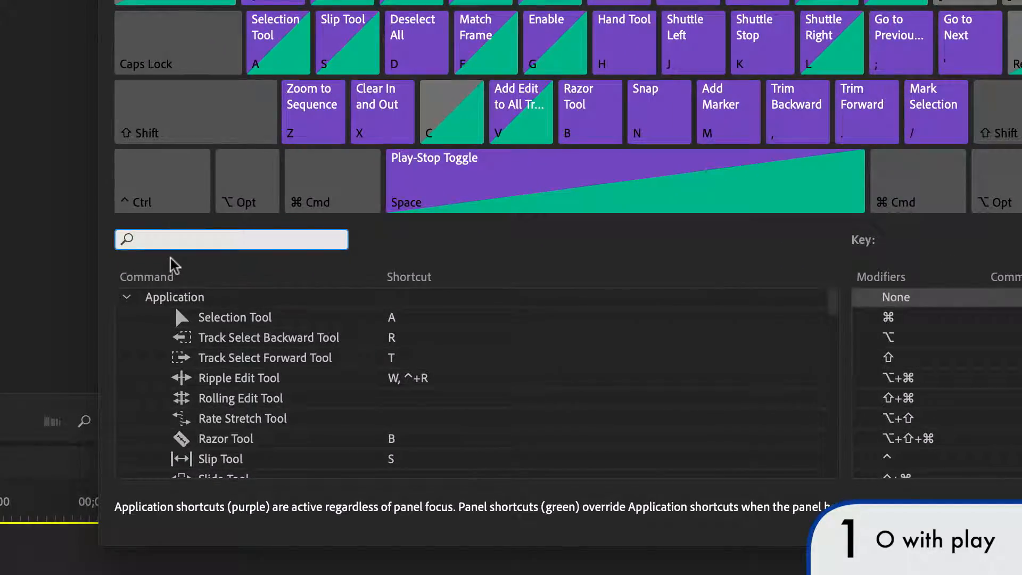
text(rippled)
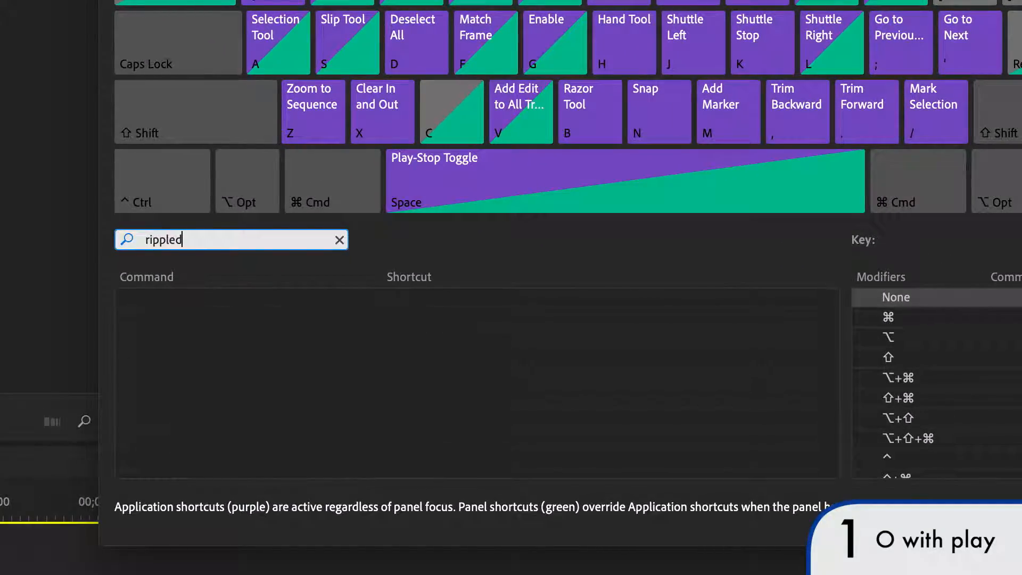
key(BackSpace)
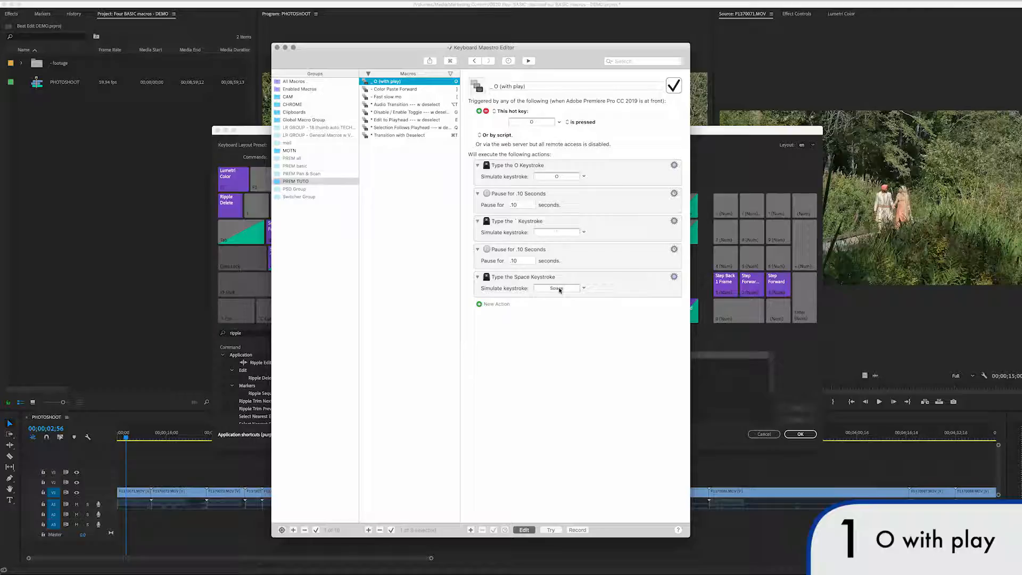
key(super+Tab)
click(765, 434)
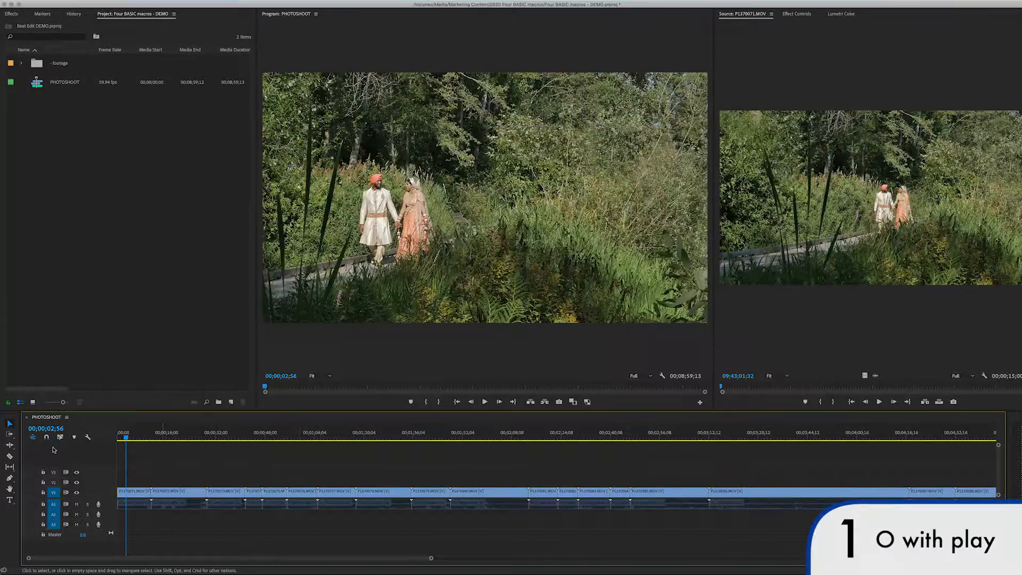
Mark a range from about 4 seconds in P1370071.MOV into the start of P1370072.MOV and ripple delete it with the O (with play) macro
key(space)
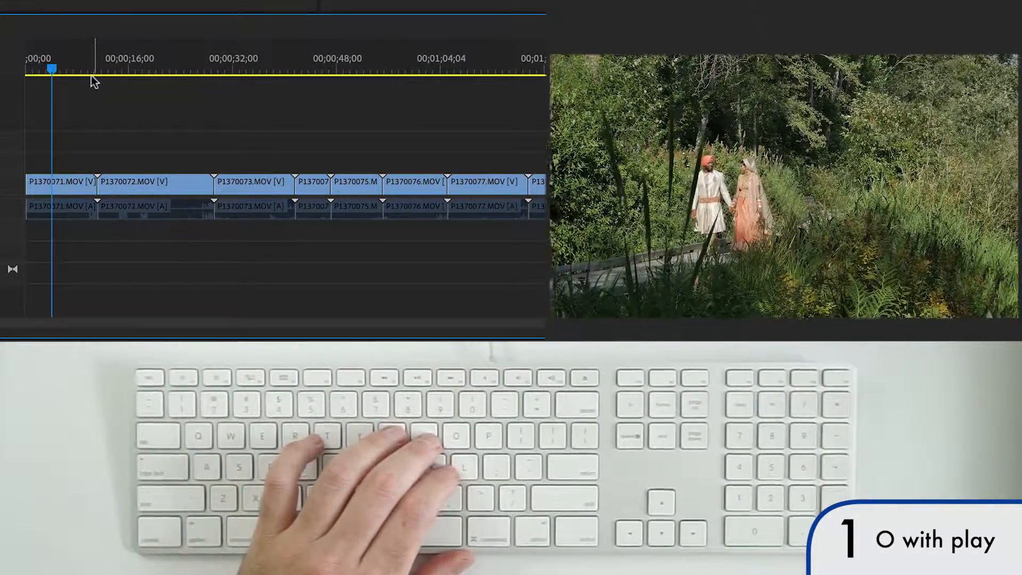
key(i)
drag(94, 70, 113, 66)
key(o)
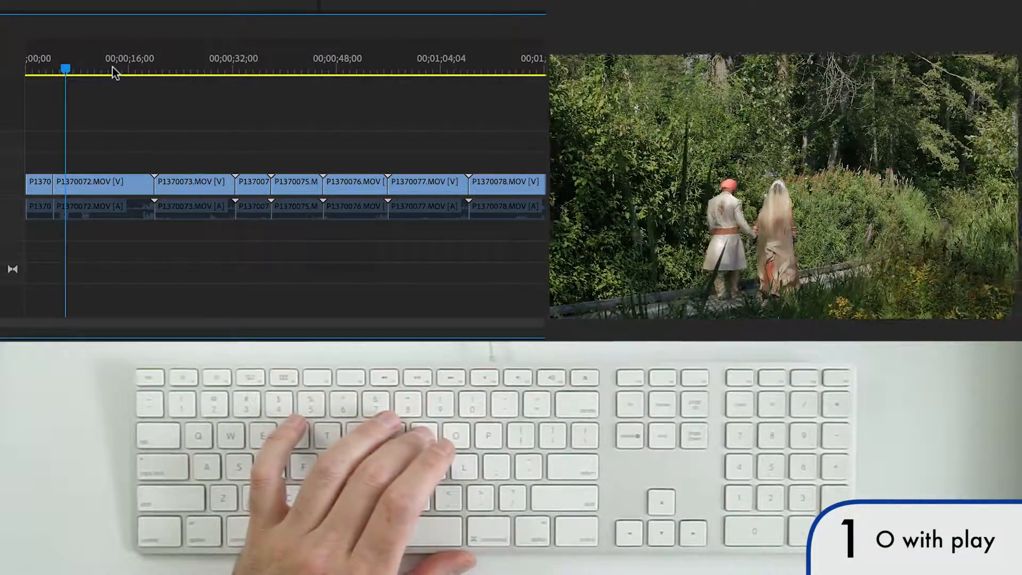
Mark a range from about 7 seconds in P1370072.MOV into P1370073.MOV and ripple delete it with continued playback
key(i)
drag(111, 66, 177, 60)
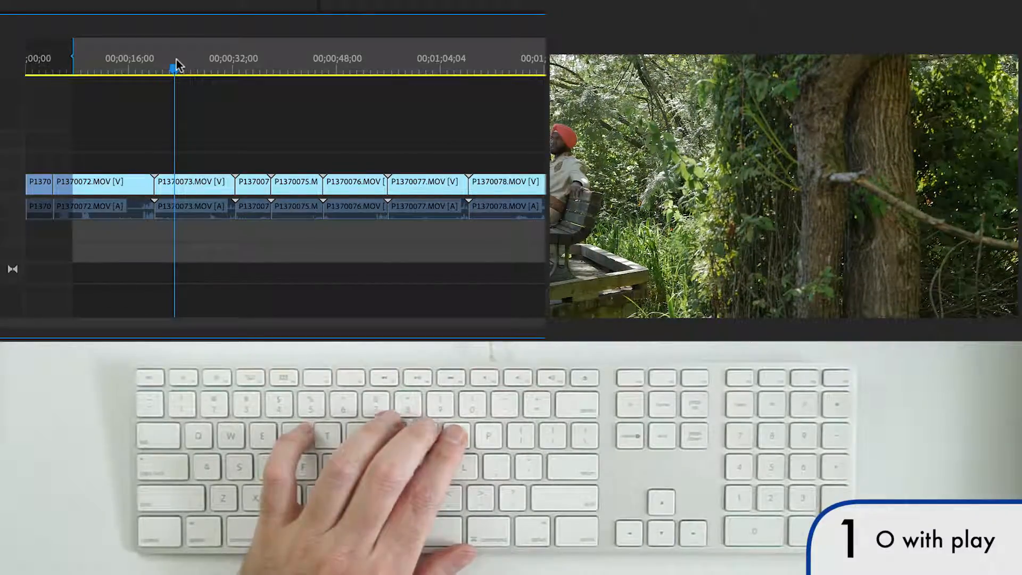
key(o)
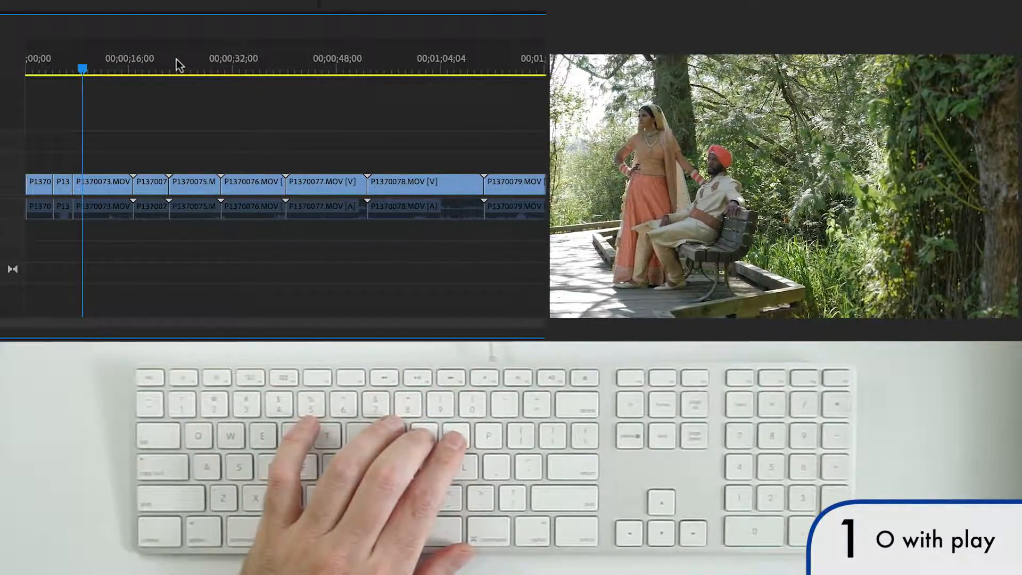
Mark a range from about 10 seconds in P1370073.MOV into the following short clip and ripple delete it with continued playback
key(i)
drag(133, 61, 145, 59)
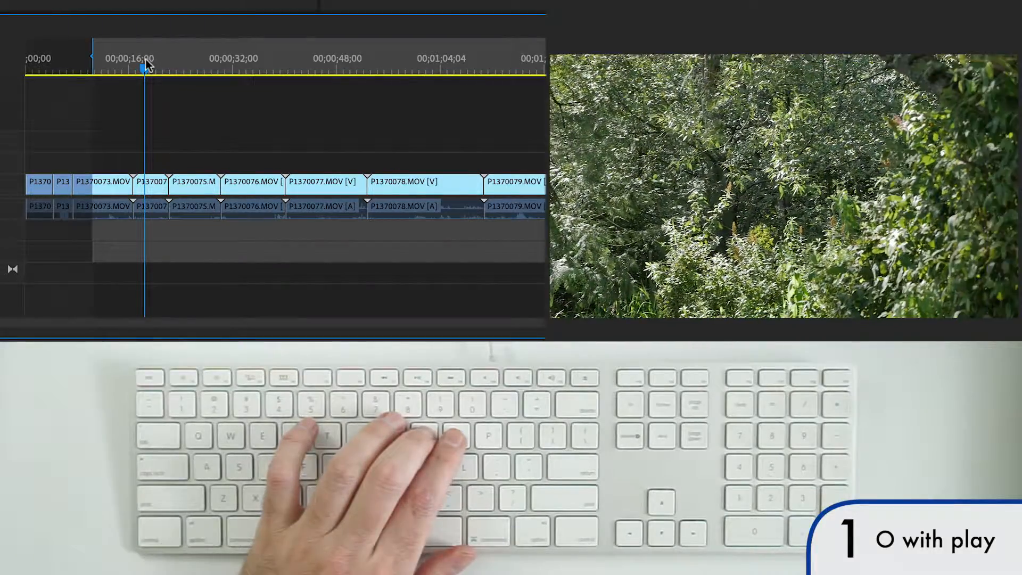
key(o)
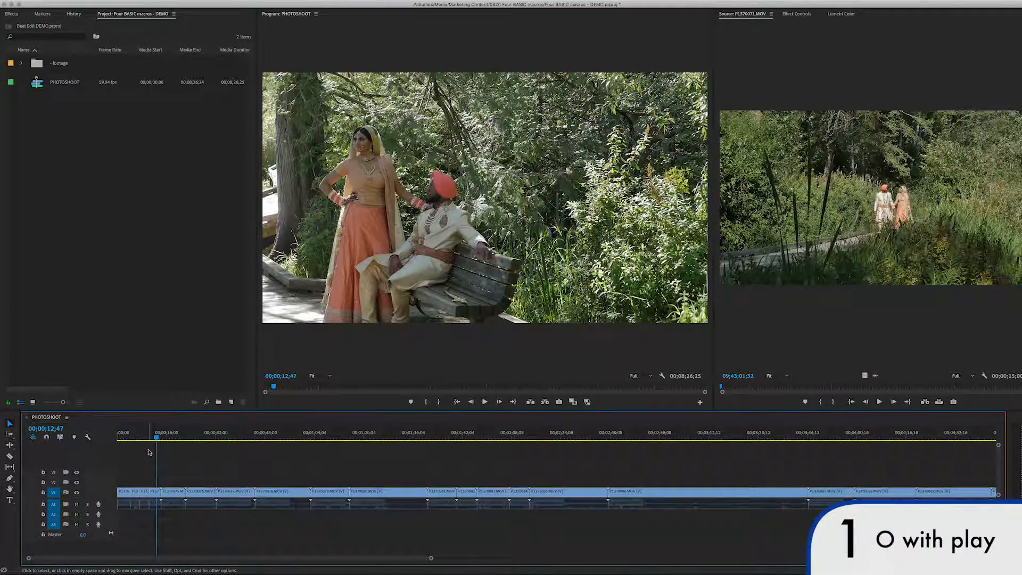
Switch to Keyboard Maestro and examine the Color Paste Forward and Fast slow mo macros
key(super+Tab)
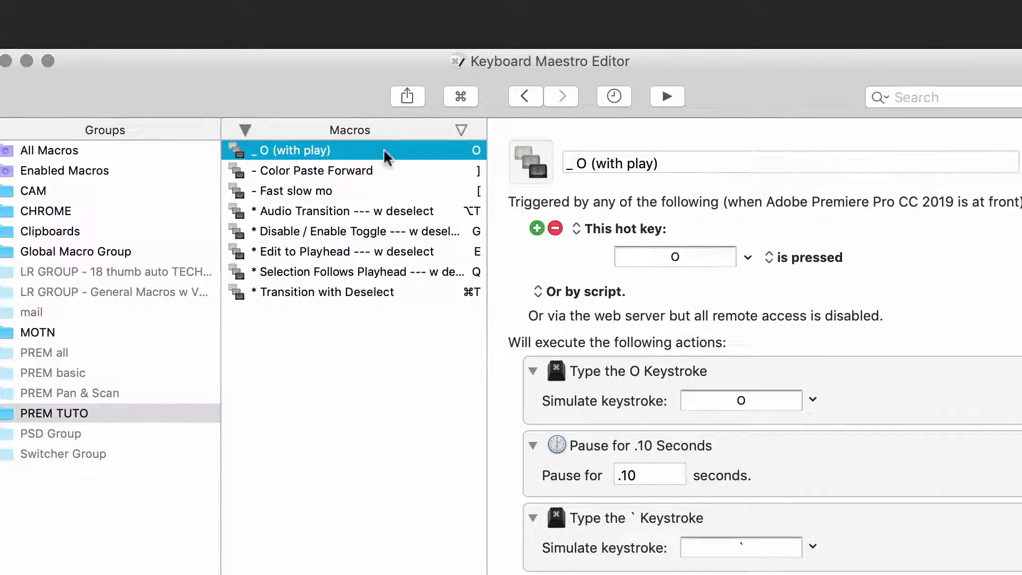
click(339, 162)
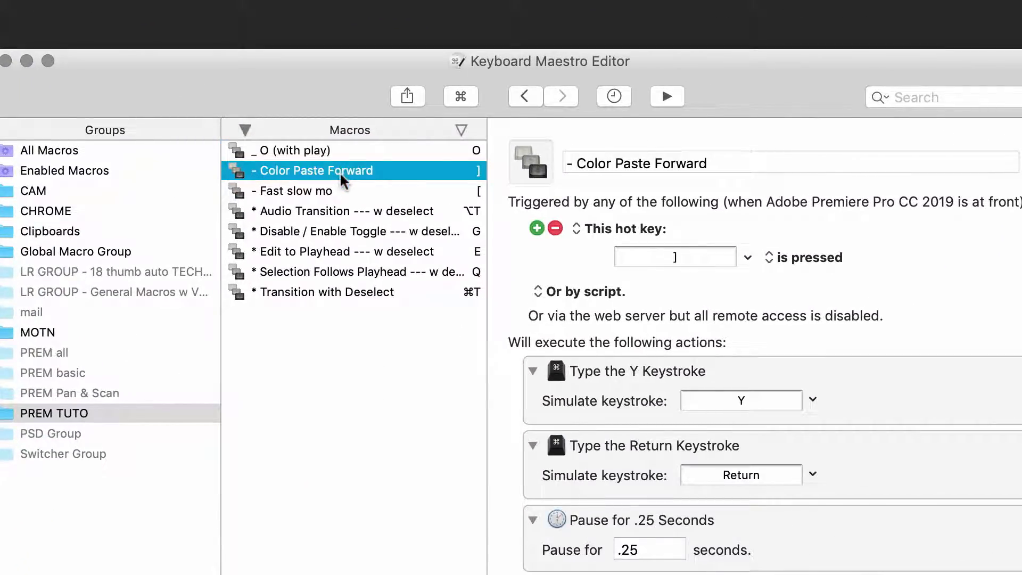
click(330, 192)
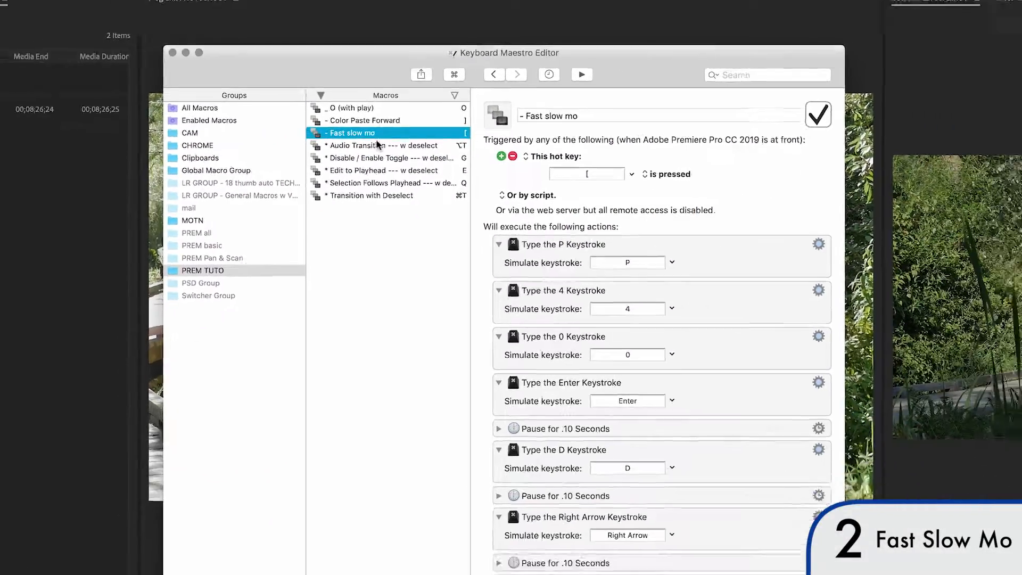
Switch to Premiere Pro and run the Fast slow mo macro on the short clip just before P1370075.MOV
key(super+Tab)
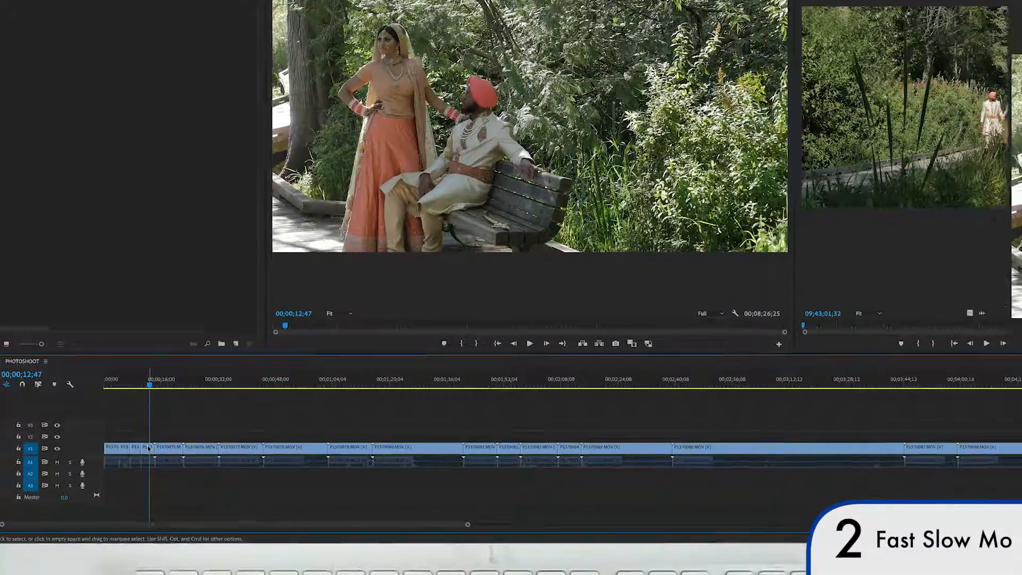
click(155, 491)
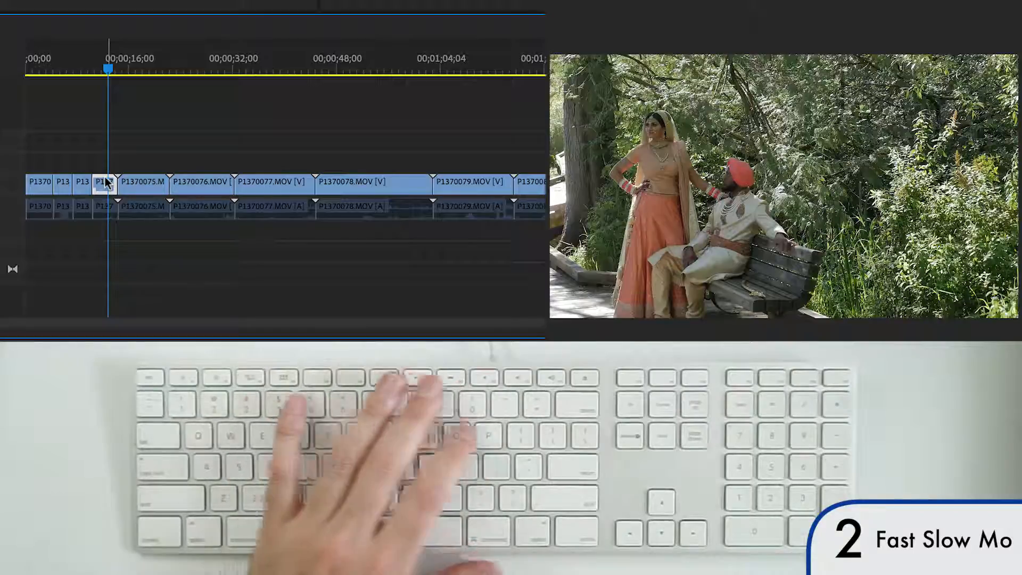
key(bracketleft)
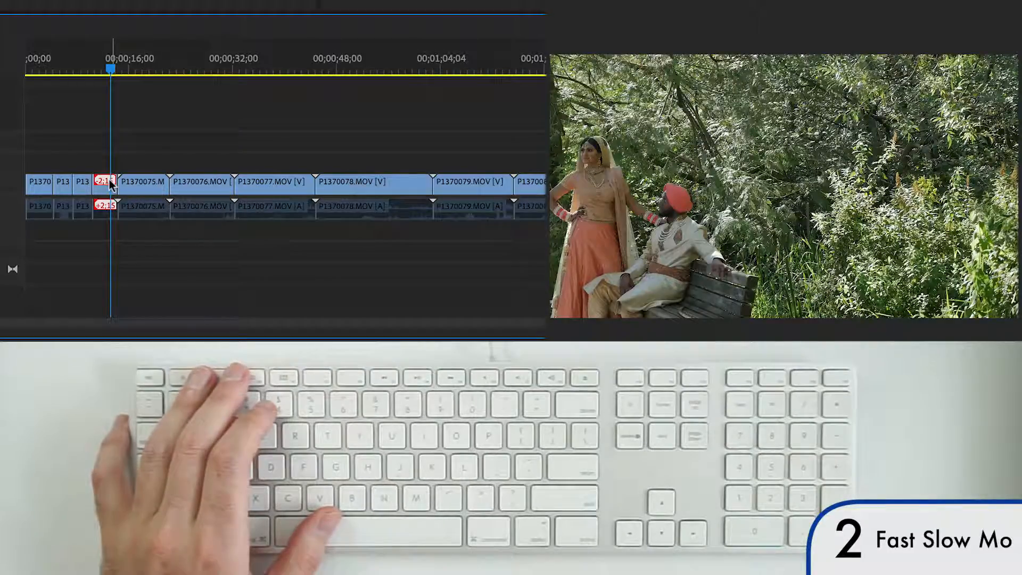
Move the playhead to 00;00;16;31 over P1370075.MOV and slow that clip to 40% speed
key(super+Tab)
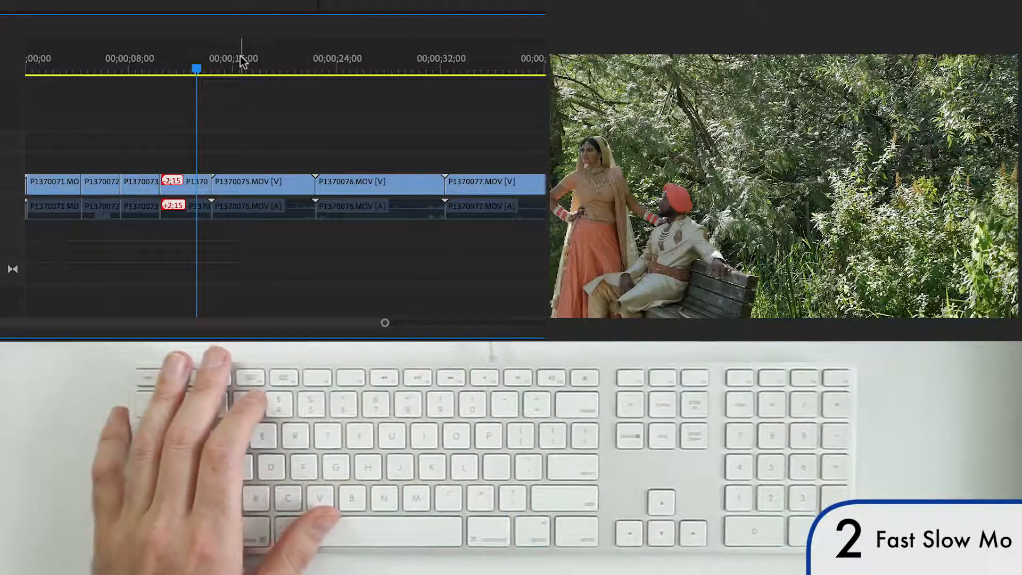
click(238, 56)
drag(239, 54, 243, 60)
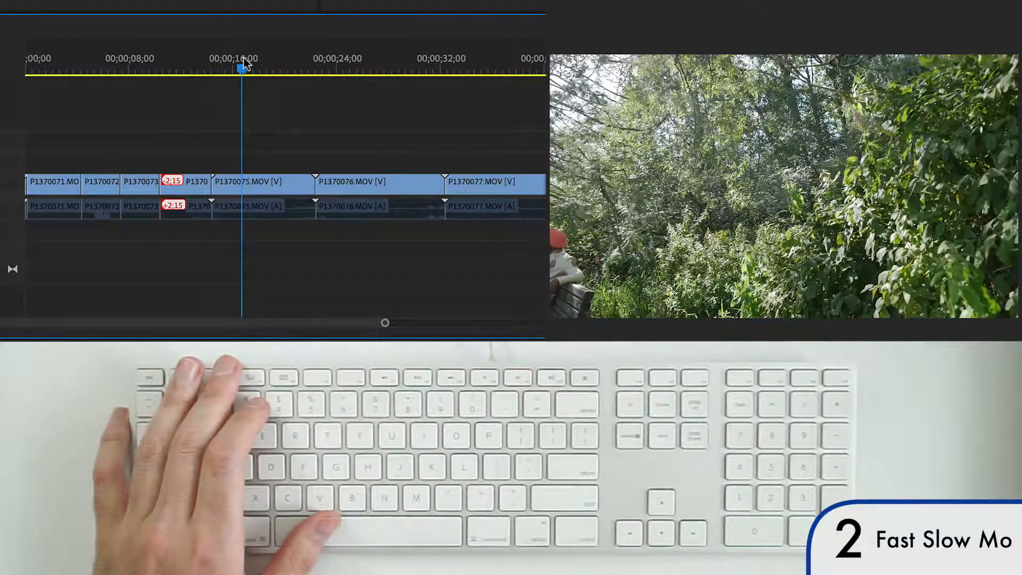
click(262, 179)
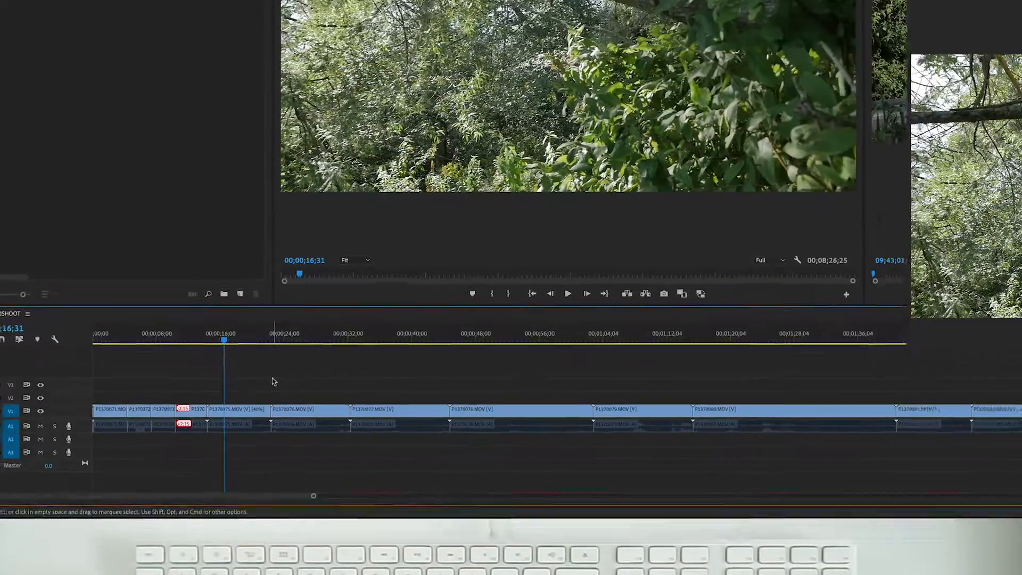
Review the Color Paste Forward macro in Keyboard Maestro, then look up the Remove Attributes shortcut in Premiere Pro's keyboard shortcut settings
key(super+Tab)
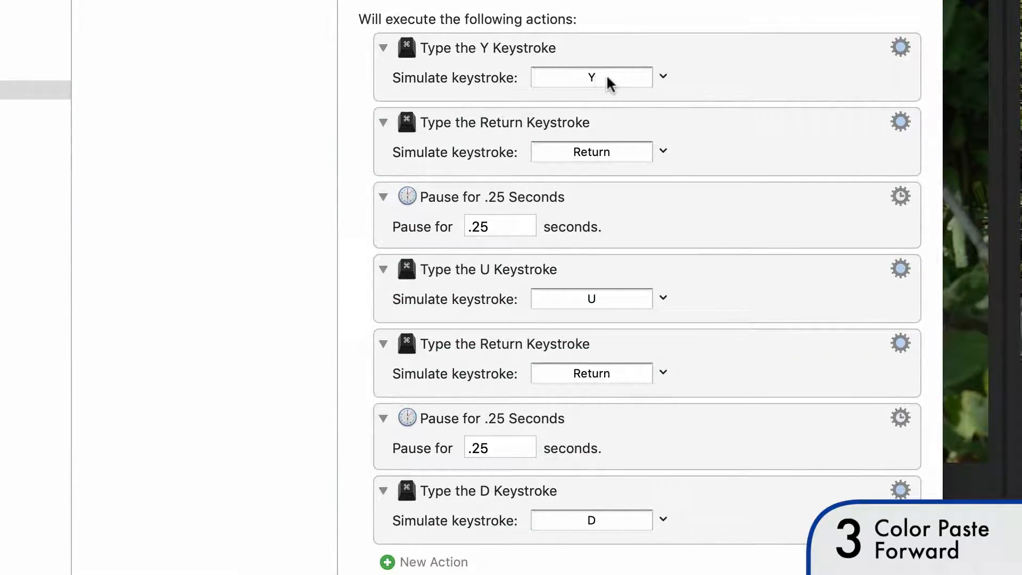
key(super+Tab)
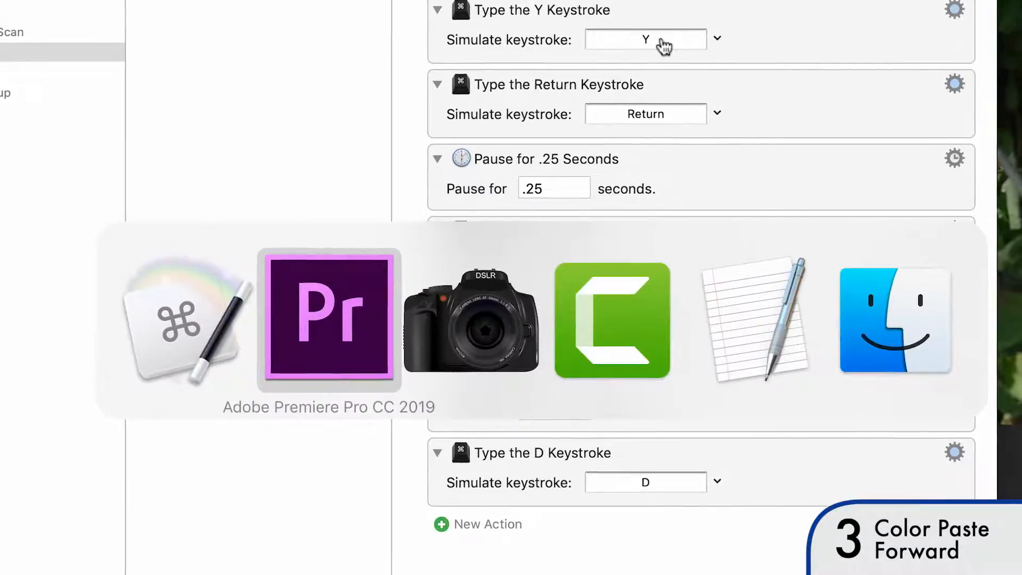
key(super+alt+k)
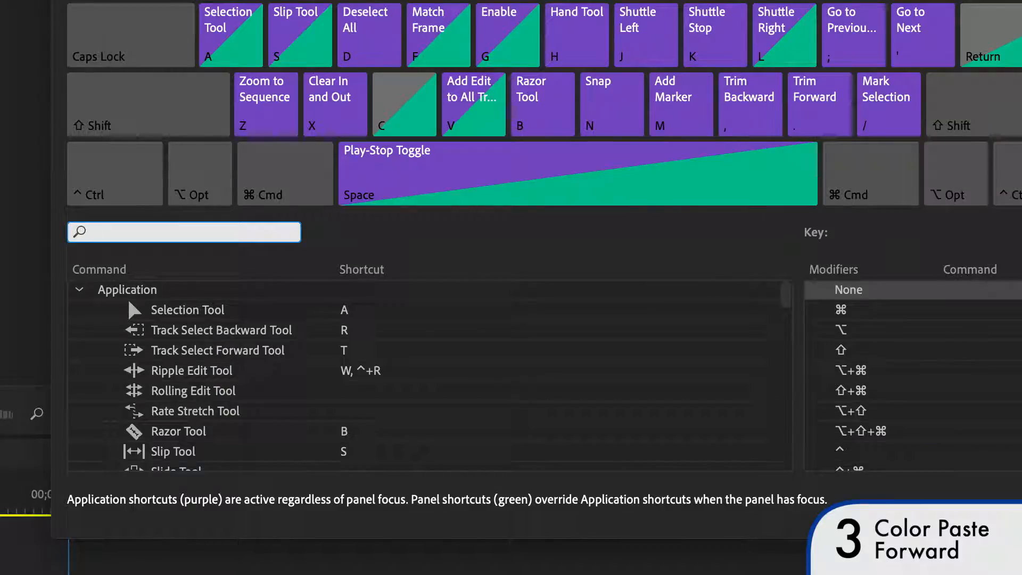
text(redmov` ed)
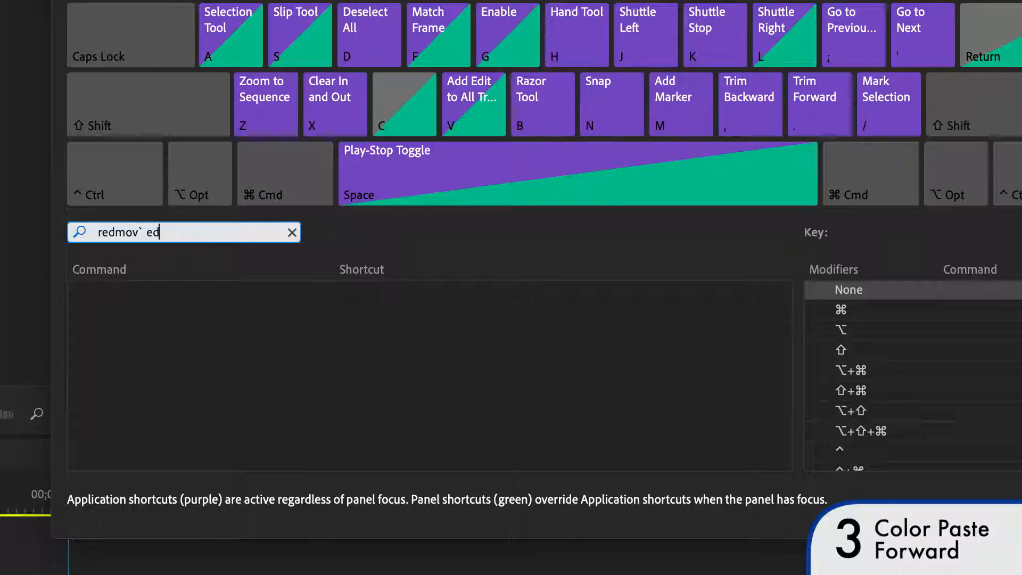
key(BackSpace)
key(BackSpace)
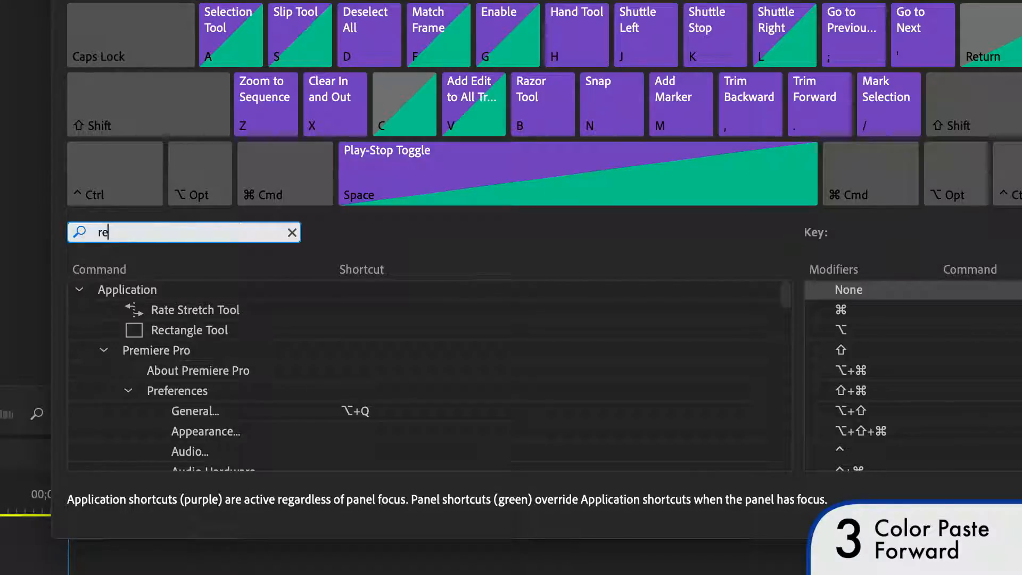
text(MOVE)
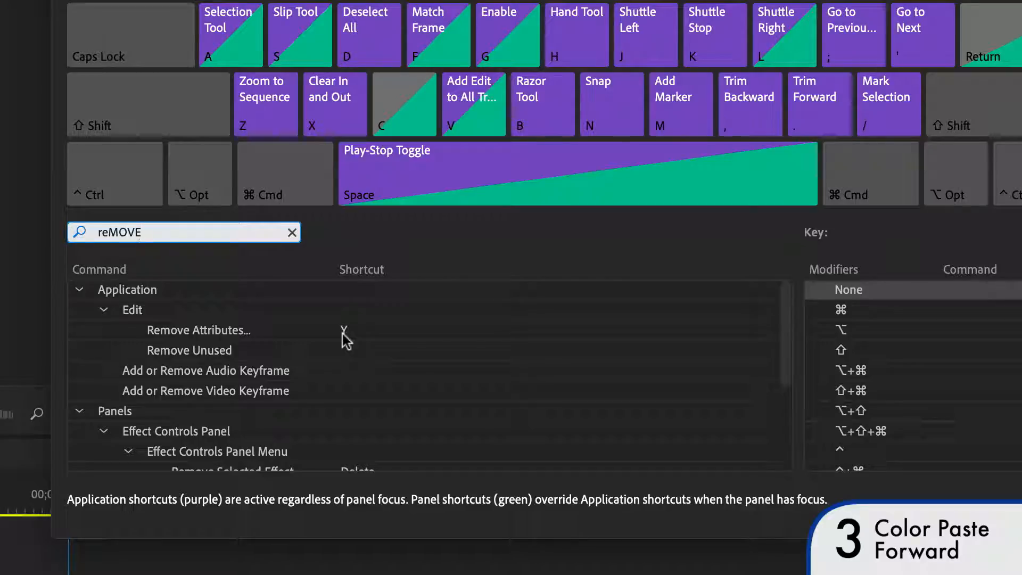
Search the shortcut commands for PASTE to look up the Paste Attributes assignment
double_click(124, 228)
text(PADT)
key(BackSpace)
key(BackSpace)
text(STE)
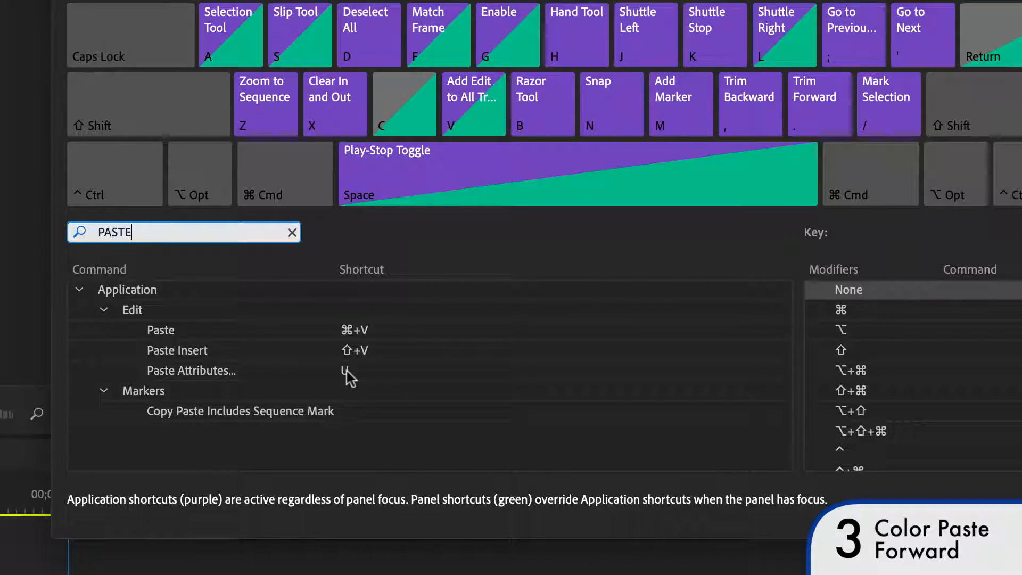
Look up the Deselect All and Ripple Delete assignments by searching for DES and RIPPLE, then close the shortcut settings without changes
double_click(133, 233)
text(DES)
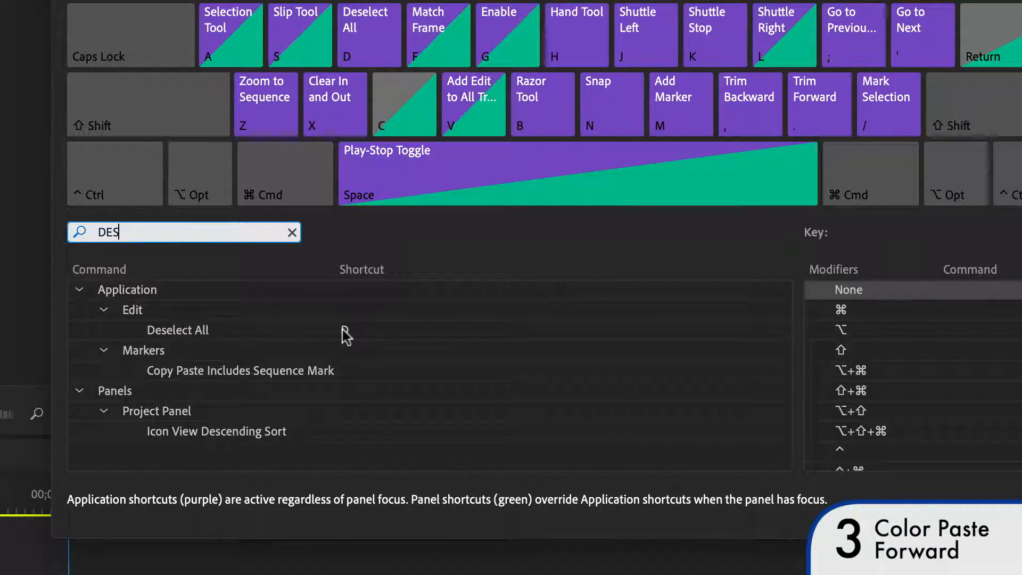
double_click(131, 232)
text(RIPPLE)
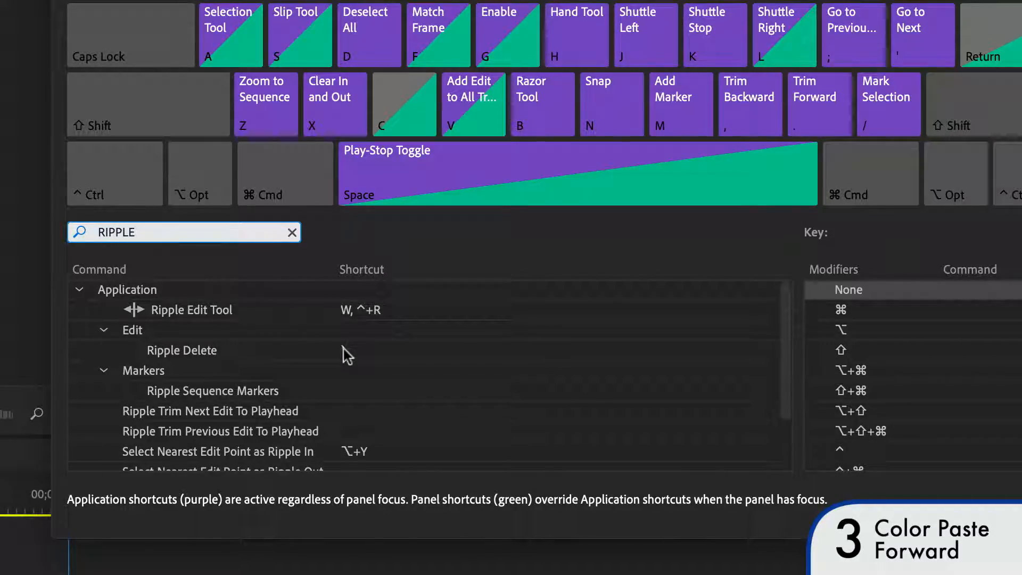
key(super+Tab)
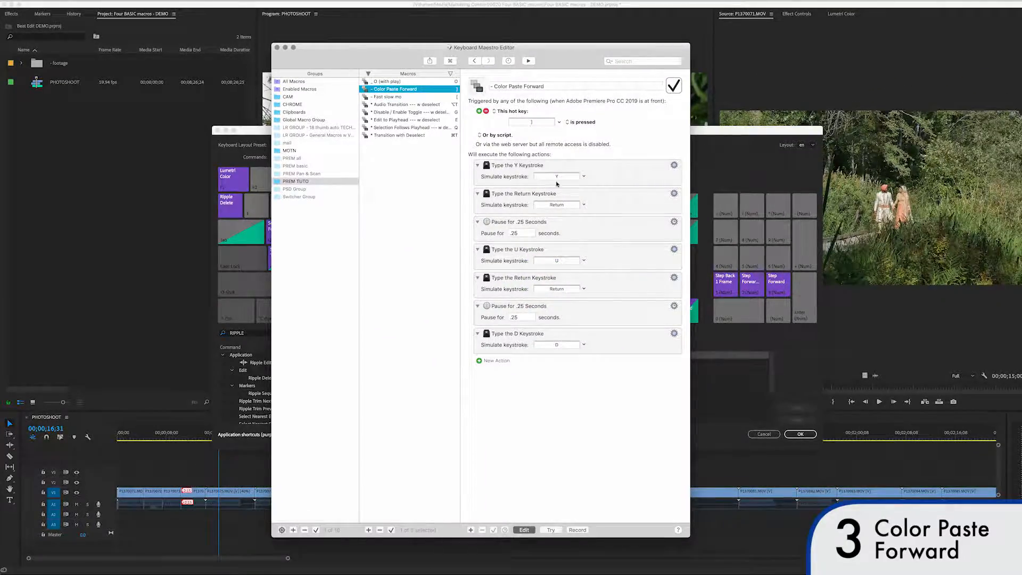
key(super+Tab)
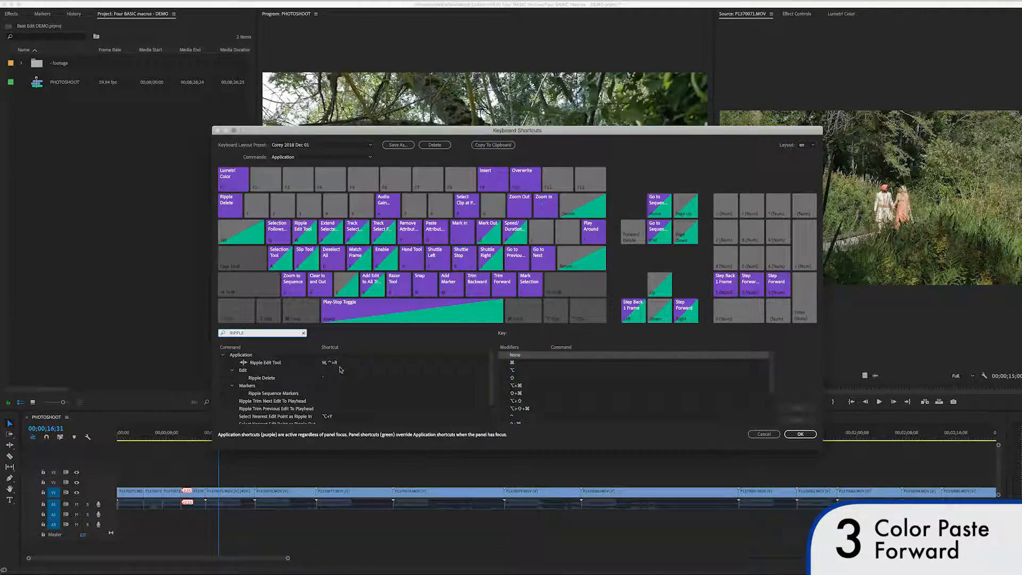
click(764, 435)
Move the playhead to 00;00;28;49 over P1370076.MOV and brighten the clip with the Lumetri Color curve
click(243, 435)
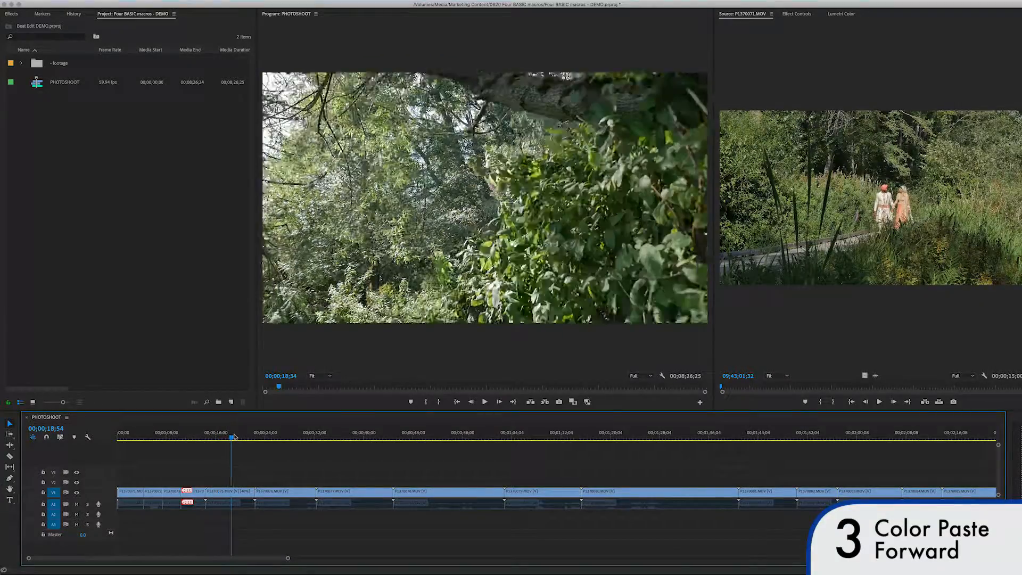
drag(242, 435, 297, 442)
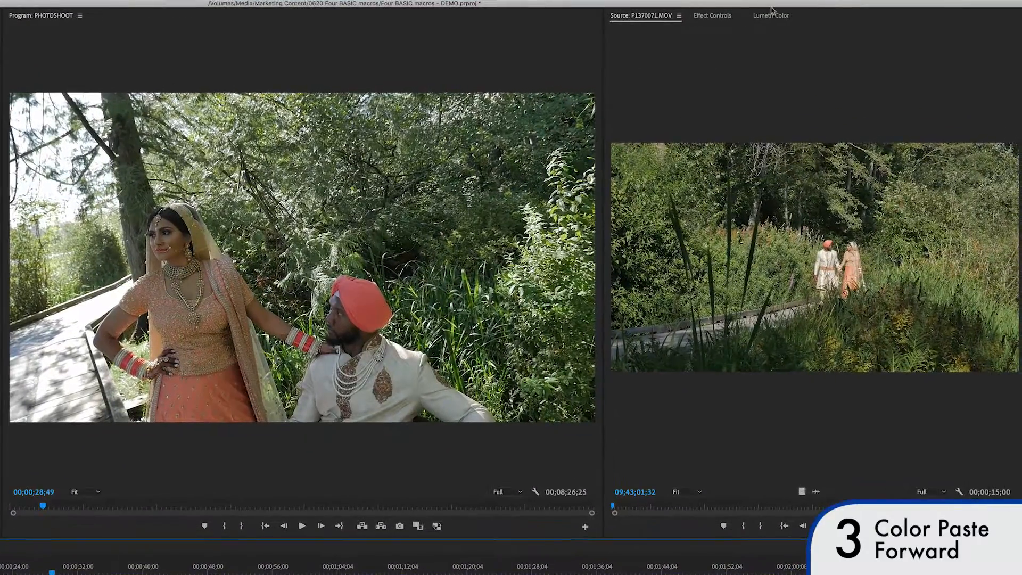
click(771, 16)
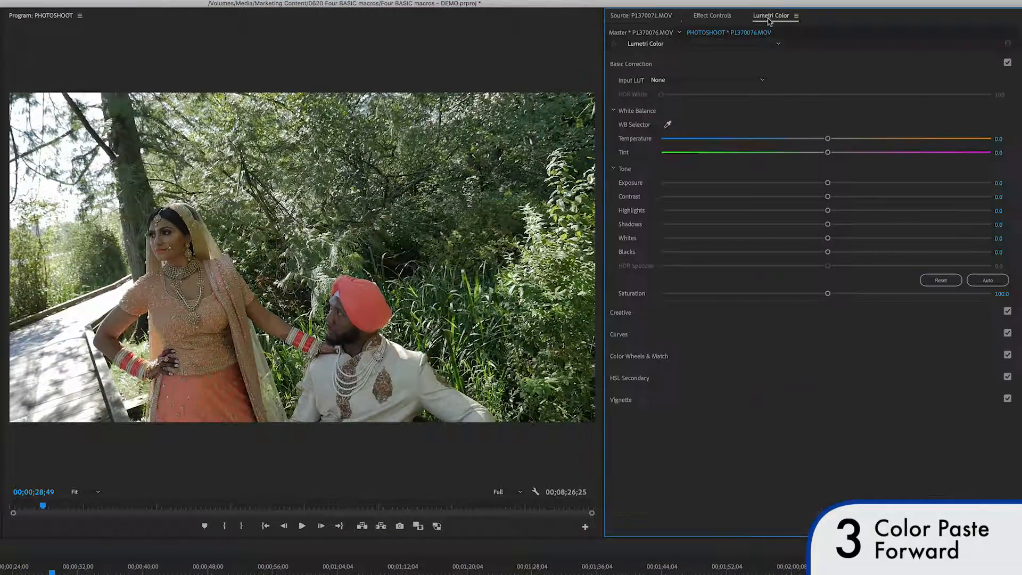
click(746, 334)
drag(821, 249, 816, 240)
Raise the saturation of P1370076.MOV to 121.4 in Lumetri Color and lift its curve slightly further
click(723, 64)
drag(826, 293, 862, 295)
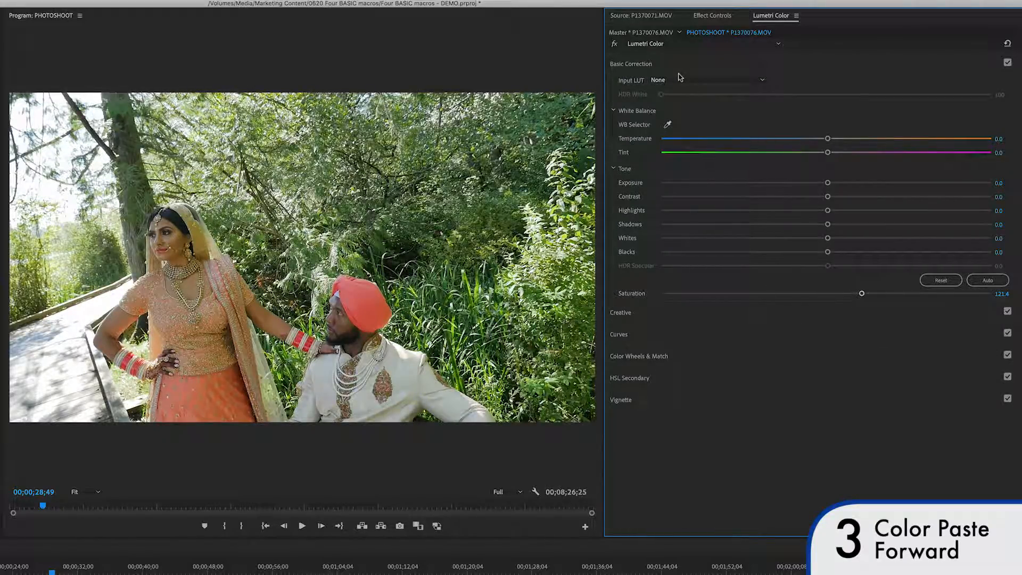
click(710, 333)
drag(808, 233, 808, 228)
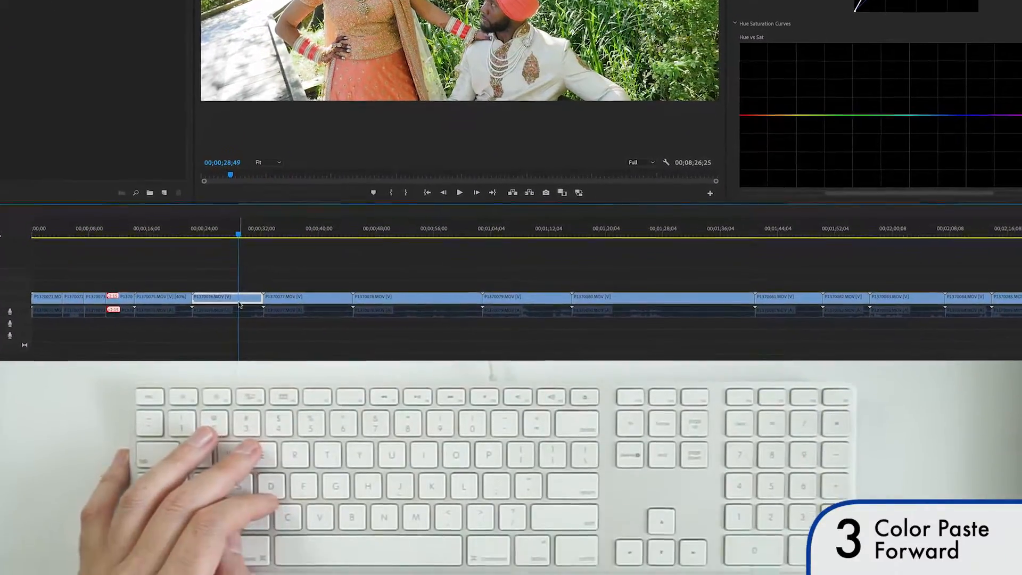
key(super+c)
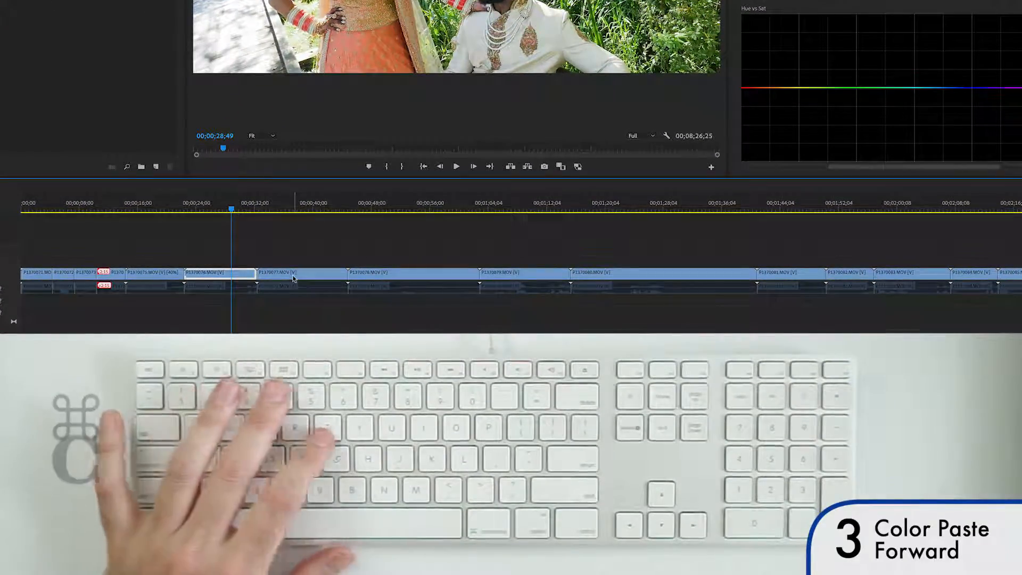
key(t)
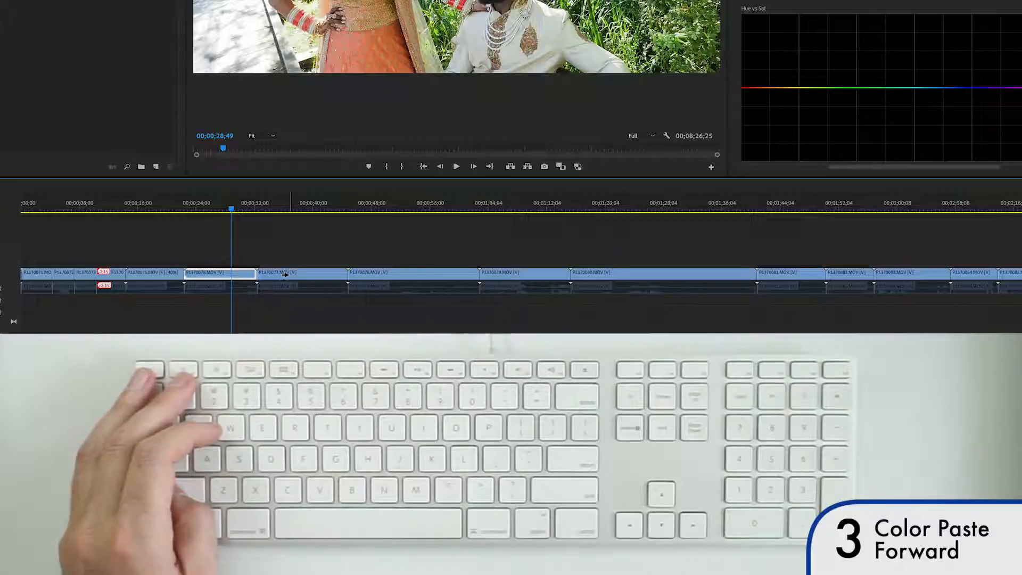
click(282, 275)
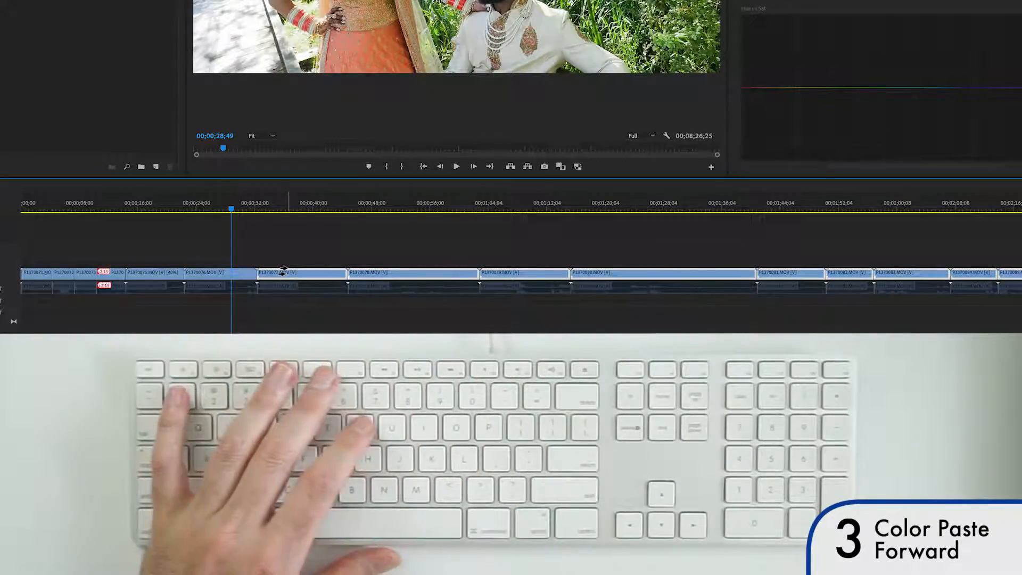
key(u)
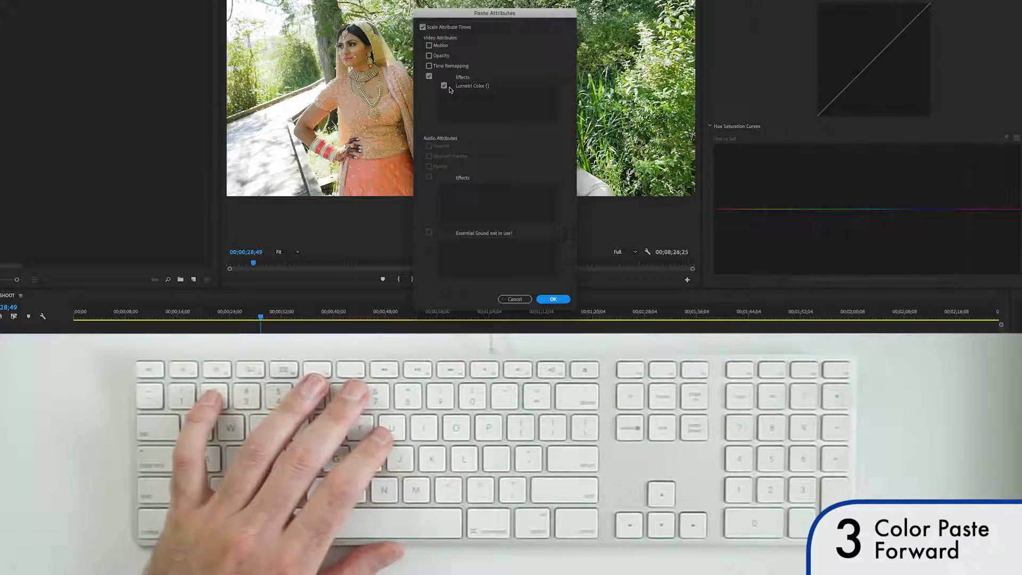
click(506, 299)
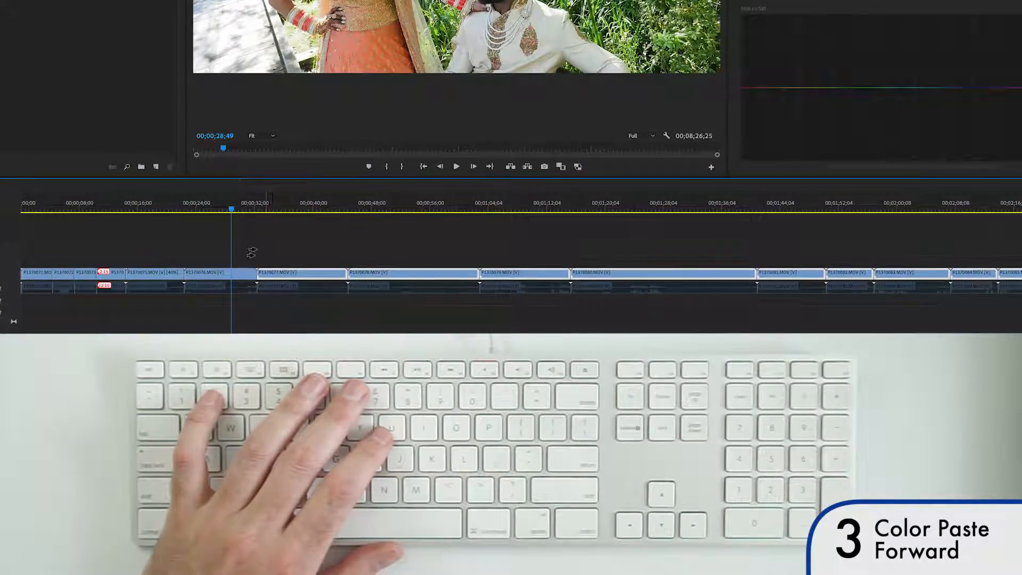
Copy P1370076.MOV and paste its color onto all clips from P1370077.MOV forward with the Color Paste Forward macro
click(231, 277)
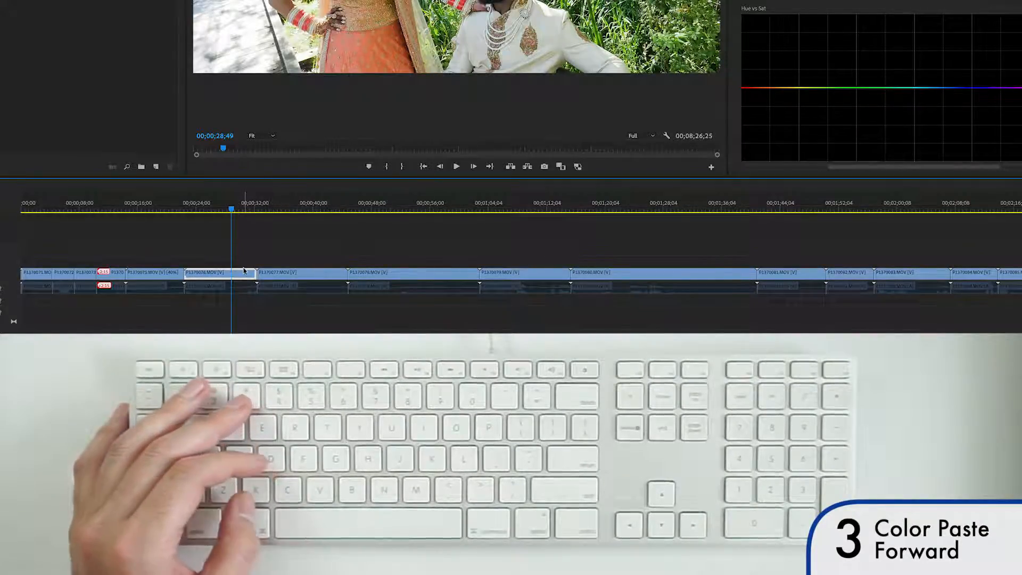
key(super+c)
key(t)
shift+click(273, 273)
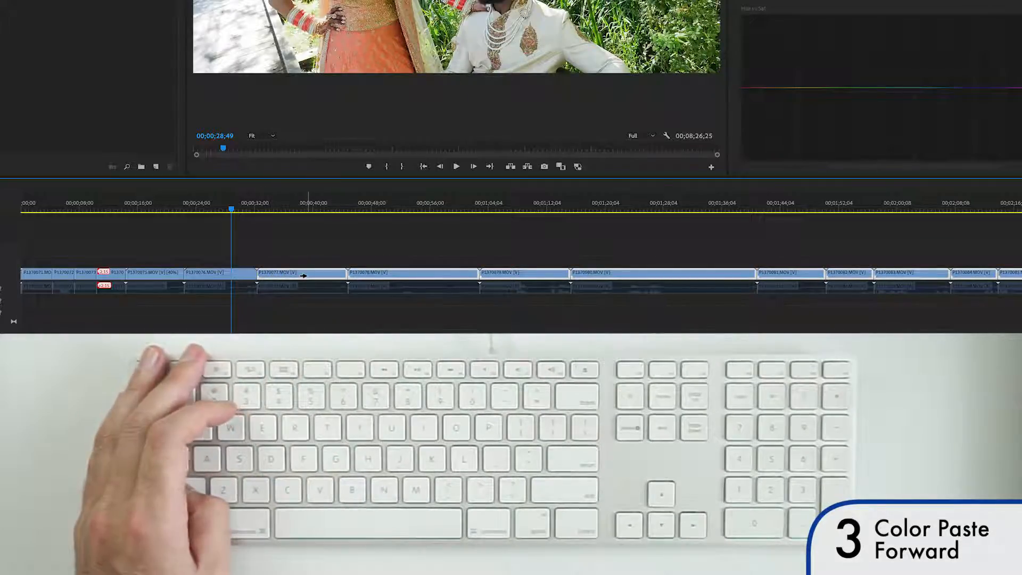
key(bracketright)
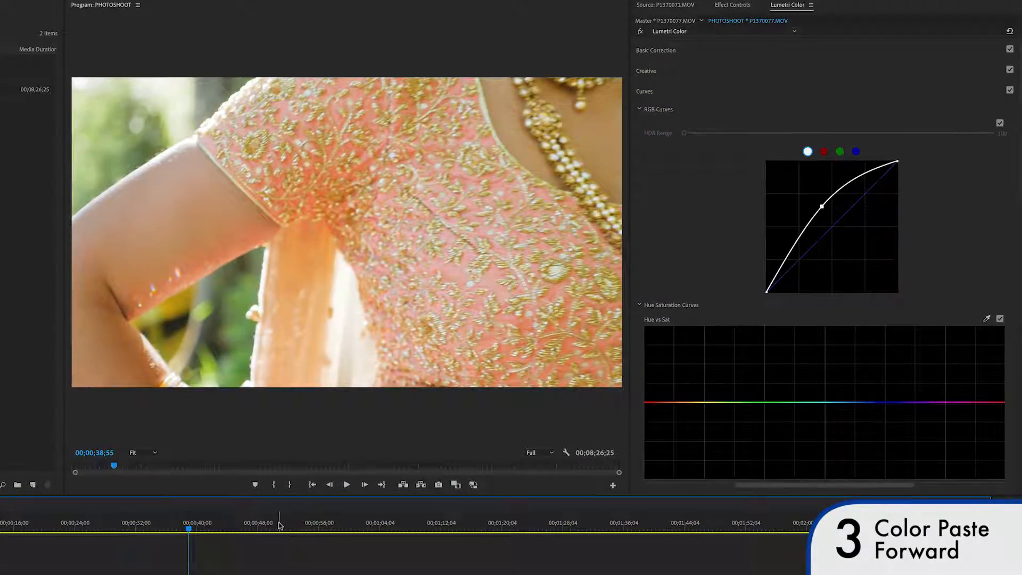
Check the pasted color on the following clips up to 00;01;20;28 and lower the Lumetri Color curve of P1370080.MOV
click(279, 526)
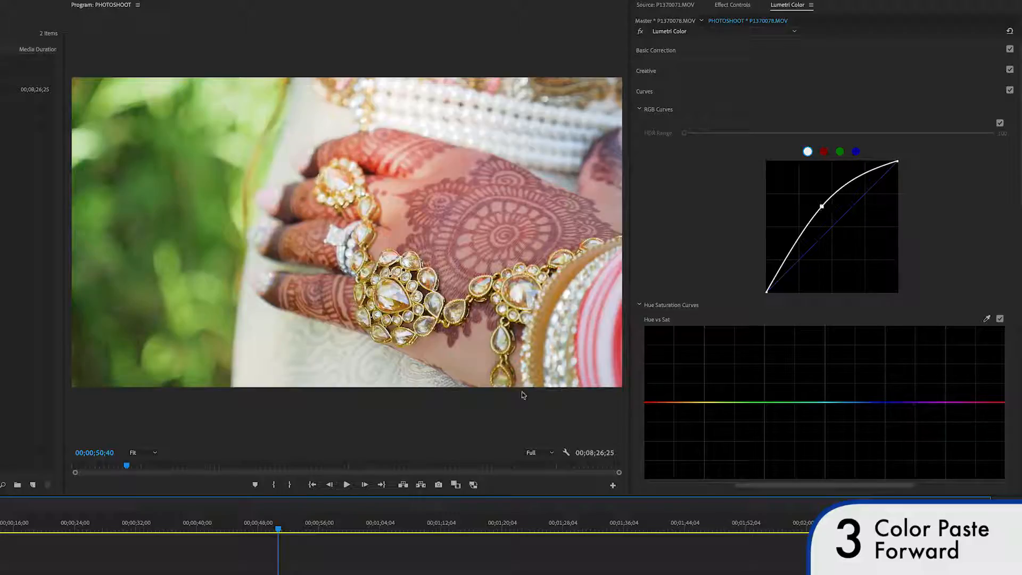
click(405, 527)
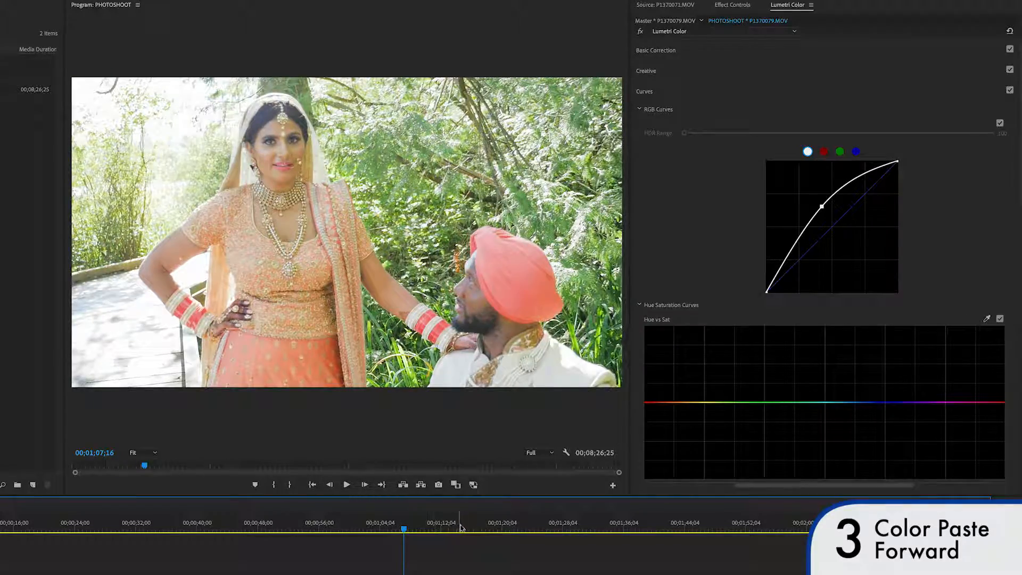
click(481, 527)
click(498, 527)
click(505, 527)
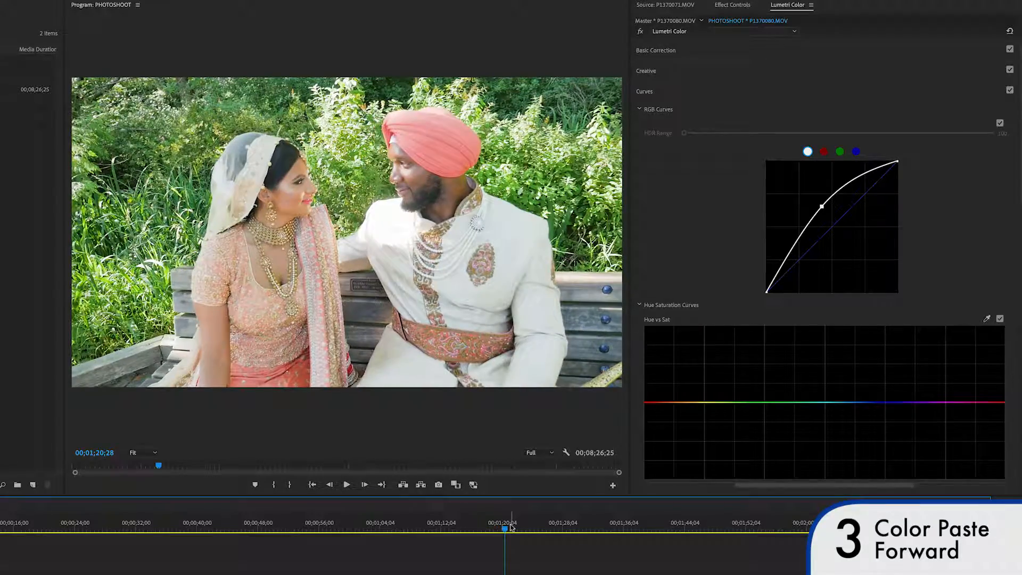
drag(822, 207, 829, 220)
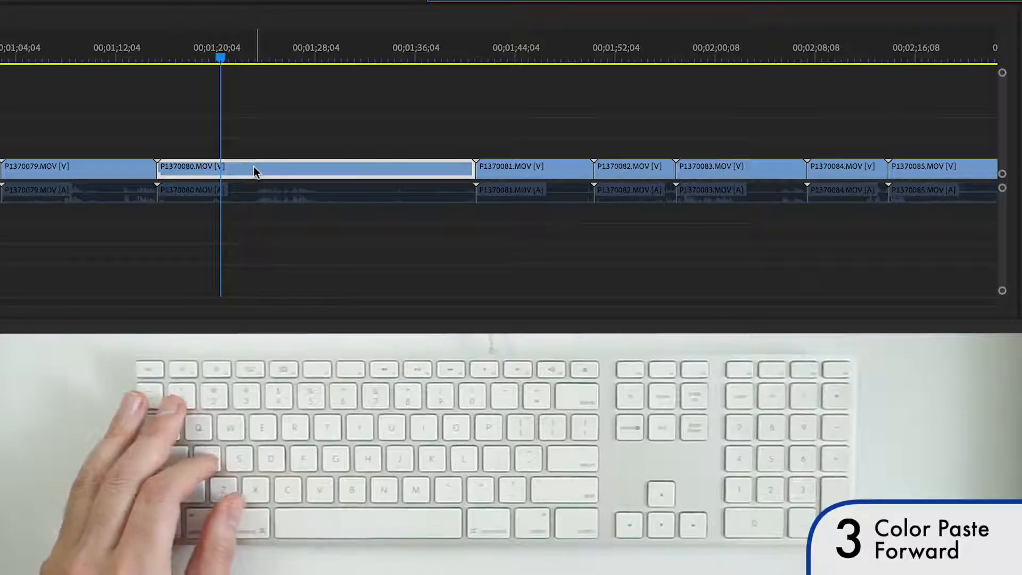
Paste the color of P1370080.MOV onto all clips from P1370081.MOV forward using the macro and check it at 00;01;44;05
click(254, 169)
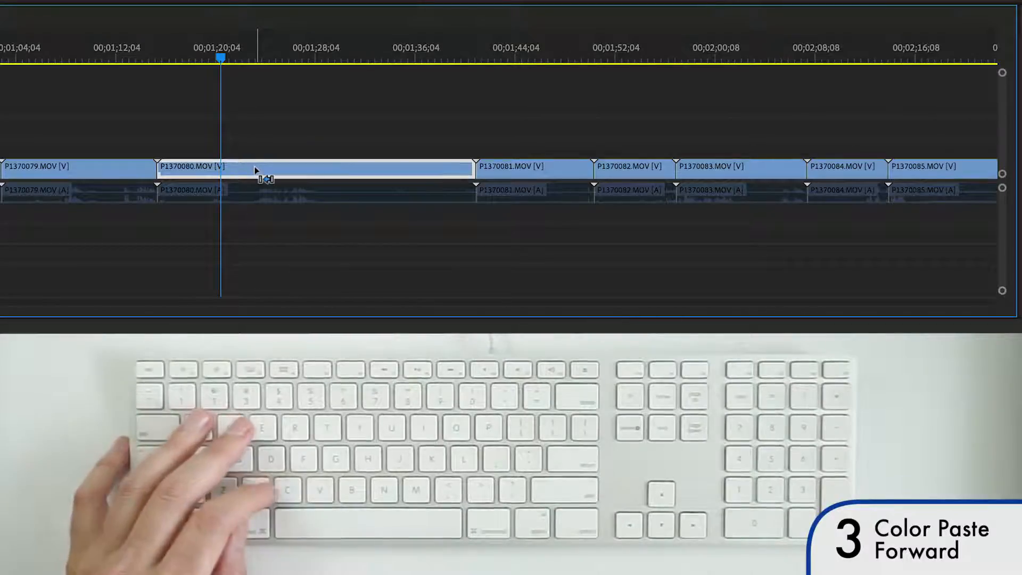
key(super+c)
click(510, 171)
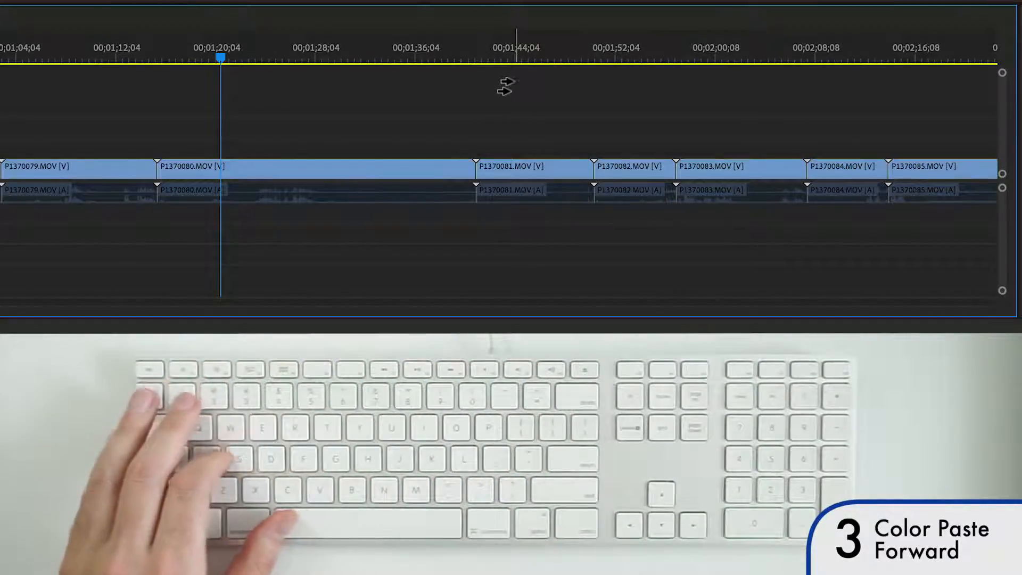
click(514, 53)
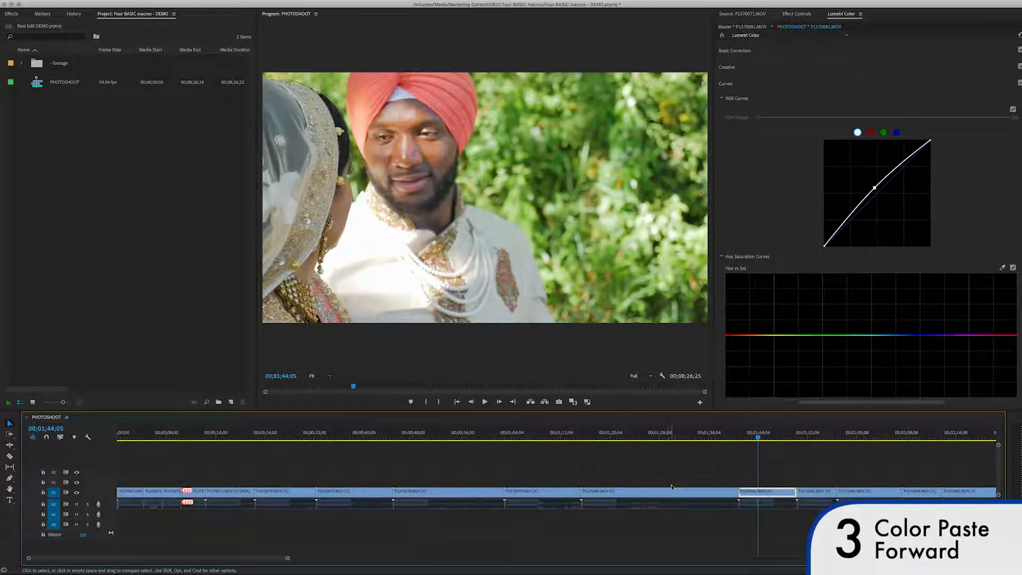
Switch to Keyboard Maestro and examine the Y keystroke action of the Color Paste Forward macro
key(super+Tab)
key(super+Tab)
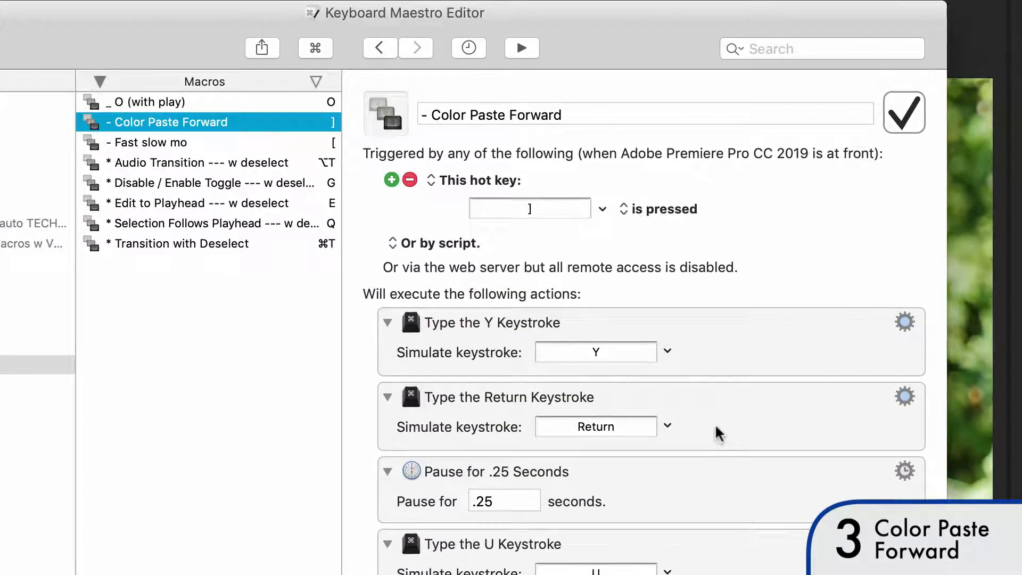
click(692, 356)
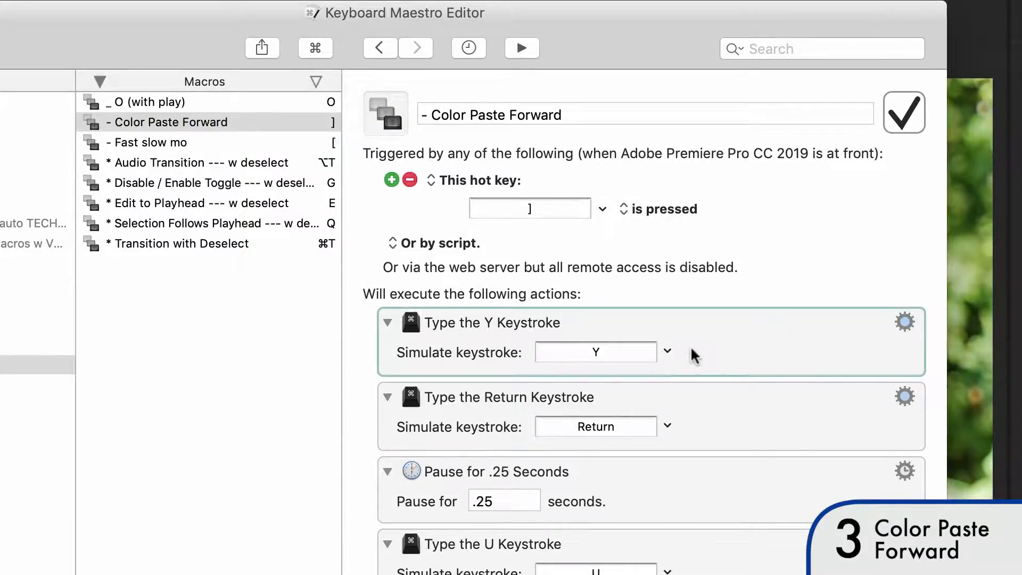
Switch to Premiere Pro and search the keyboard shortcut commands for REMOVE
key(super+Tab)
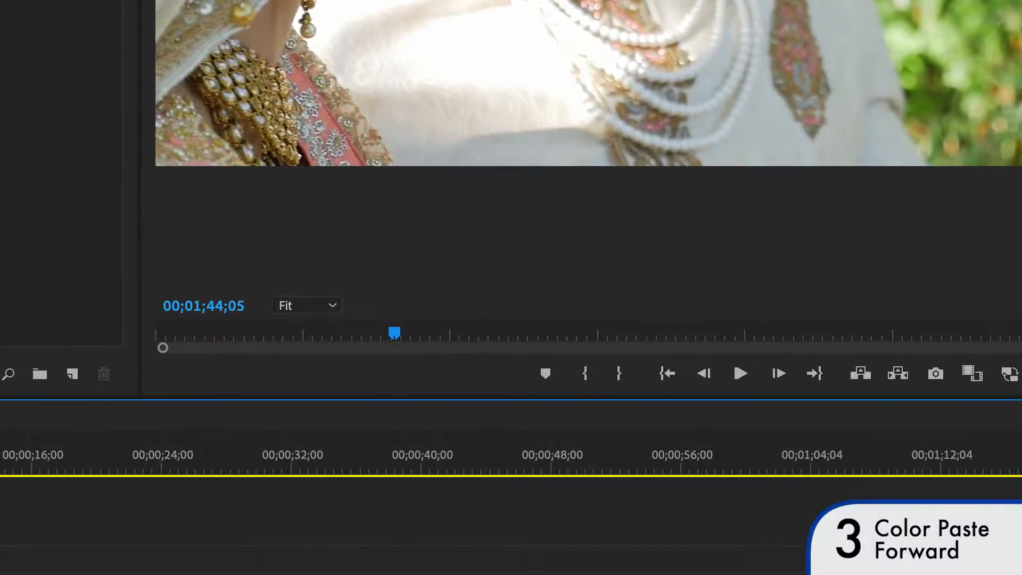
key(super+alt+k)
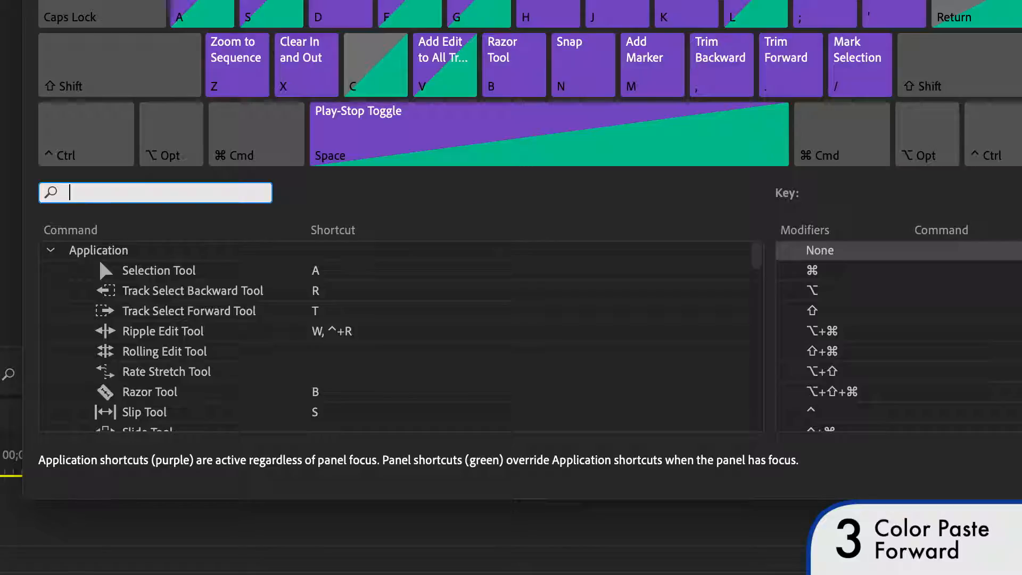
text(REMOVE)
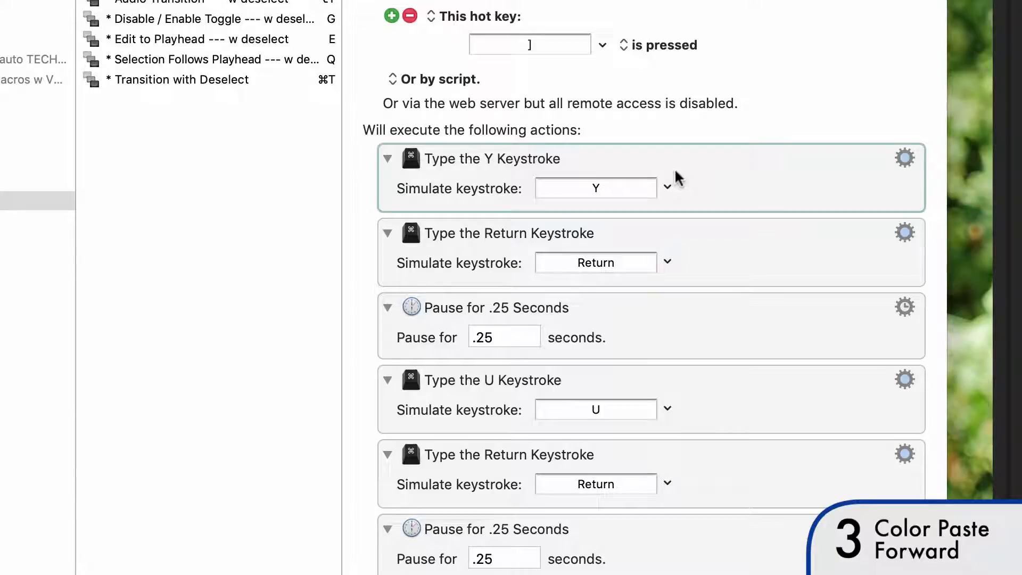
Return to Keyboard Maestro and examine the Return, pause, U and D keystroke actions of the Color Paste Forward macro
click(622, 242)
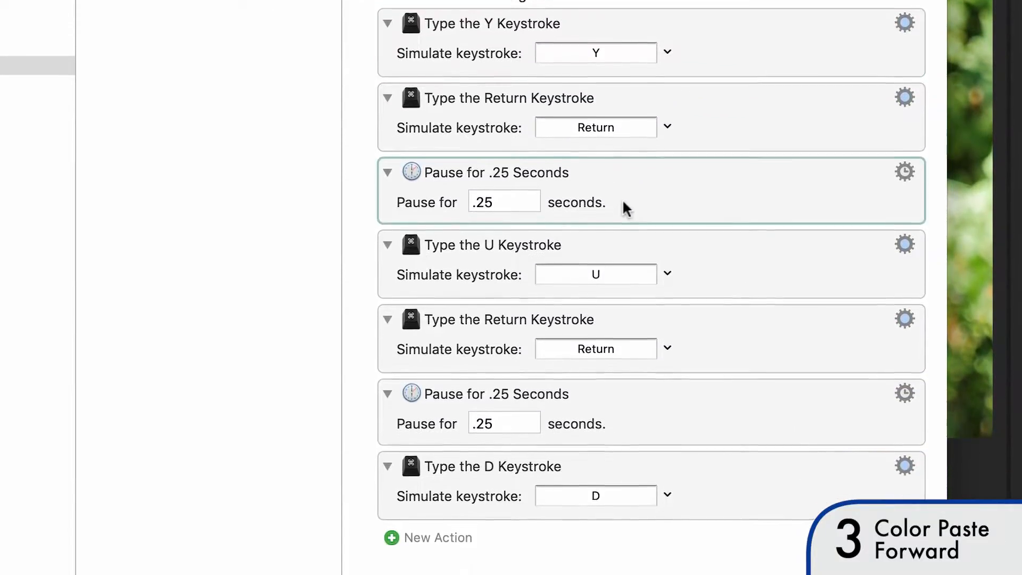
click(689, 165)
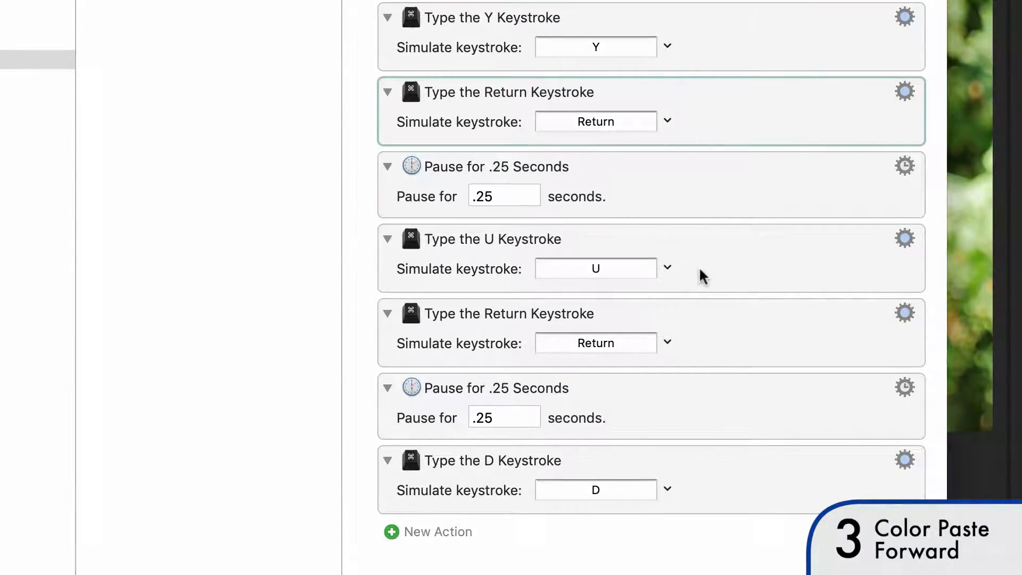
click(703, 275)
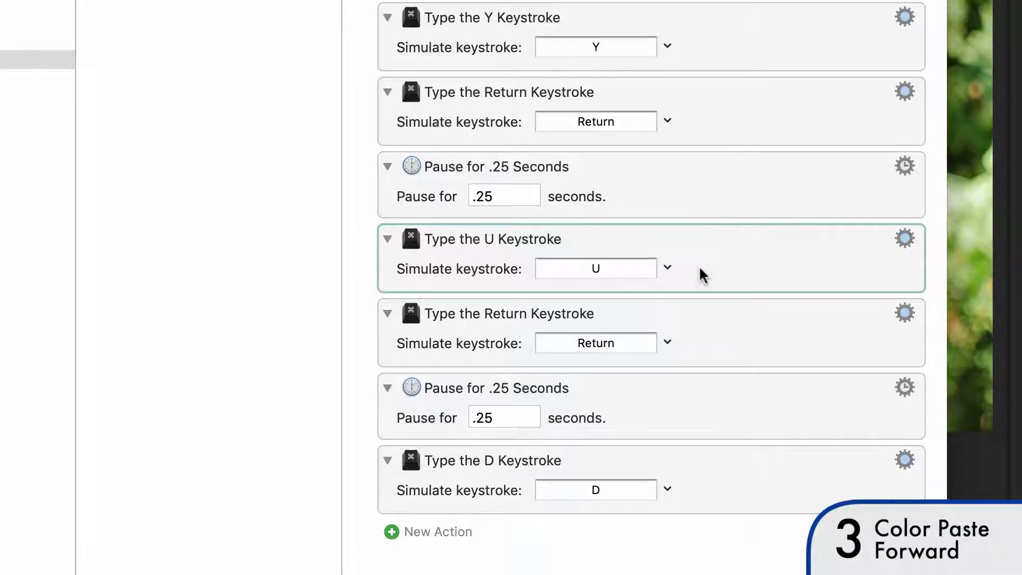
click(710, 503)
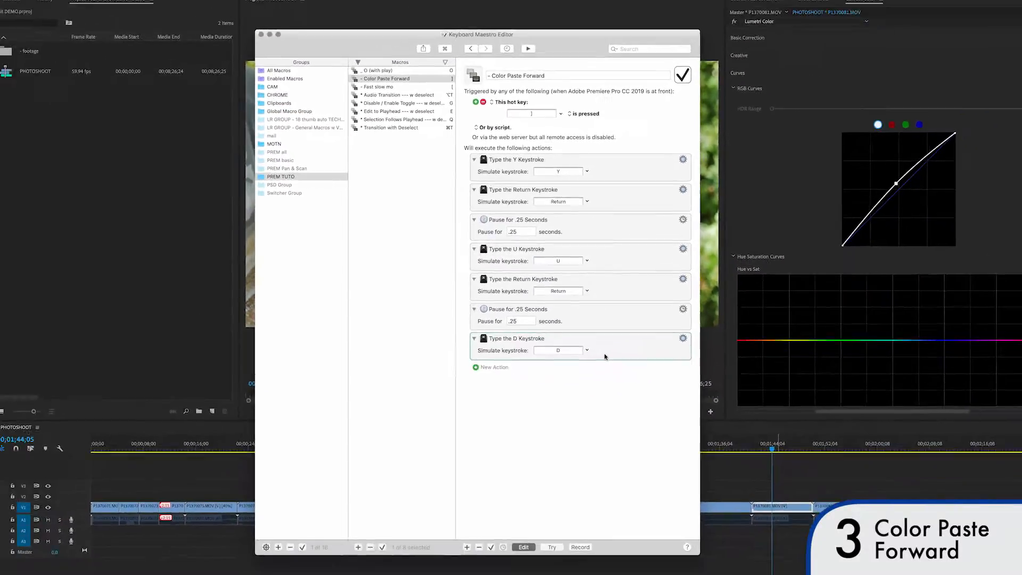
Switch to Premiere Pro, select P1370080.MOV and all clips before it with Track Select Backward, and clear the selection
key(super+Tab)
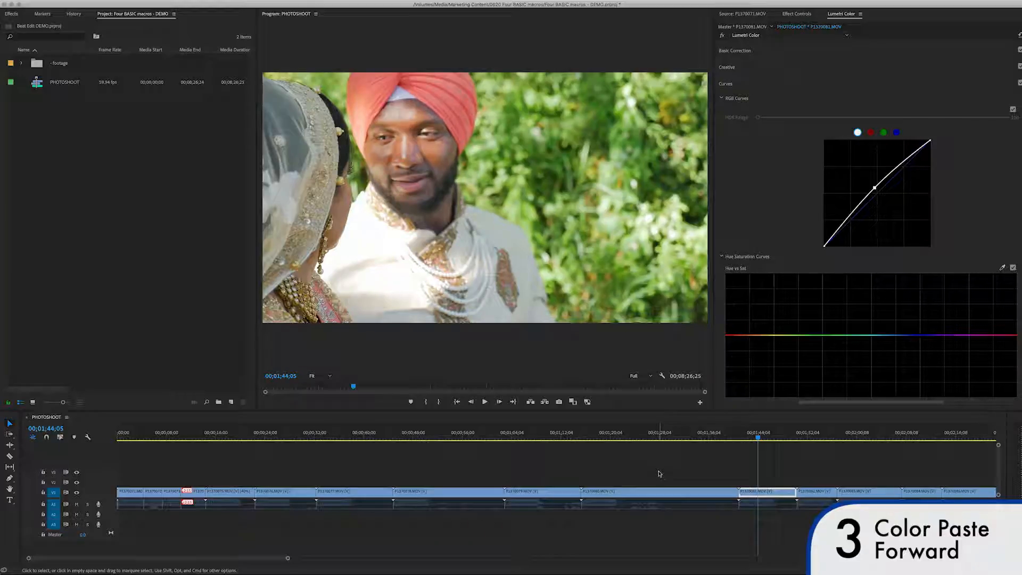
click(774, 495)
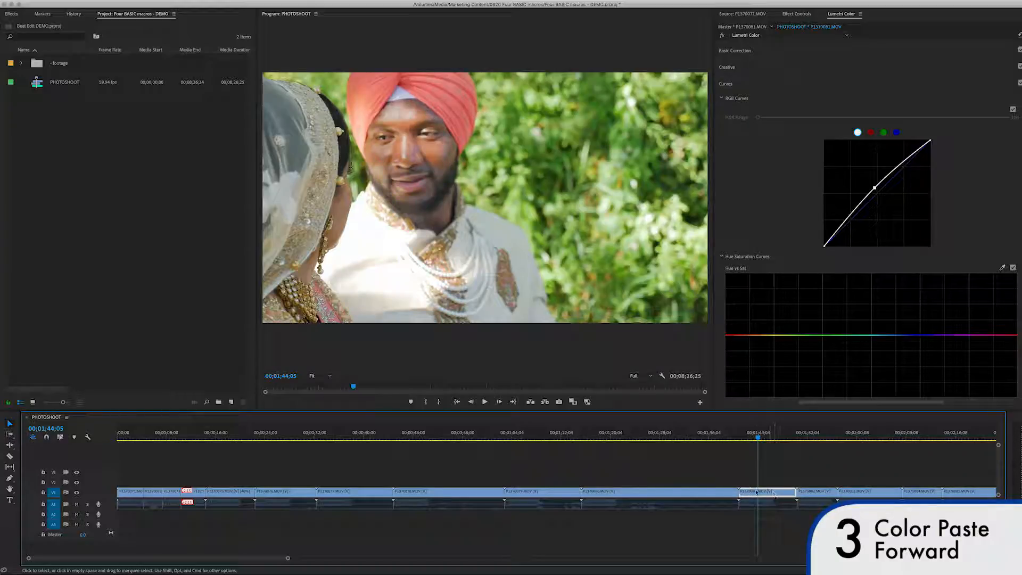
key(shift+a)
click(698, 490)
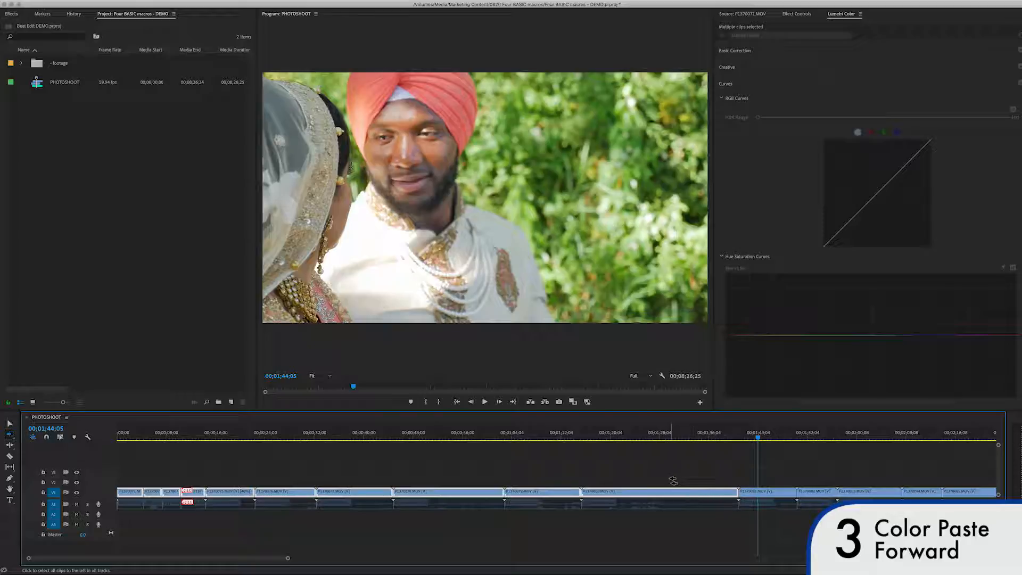
key(v)
click(701, 470)
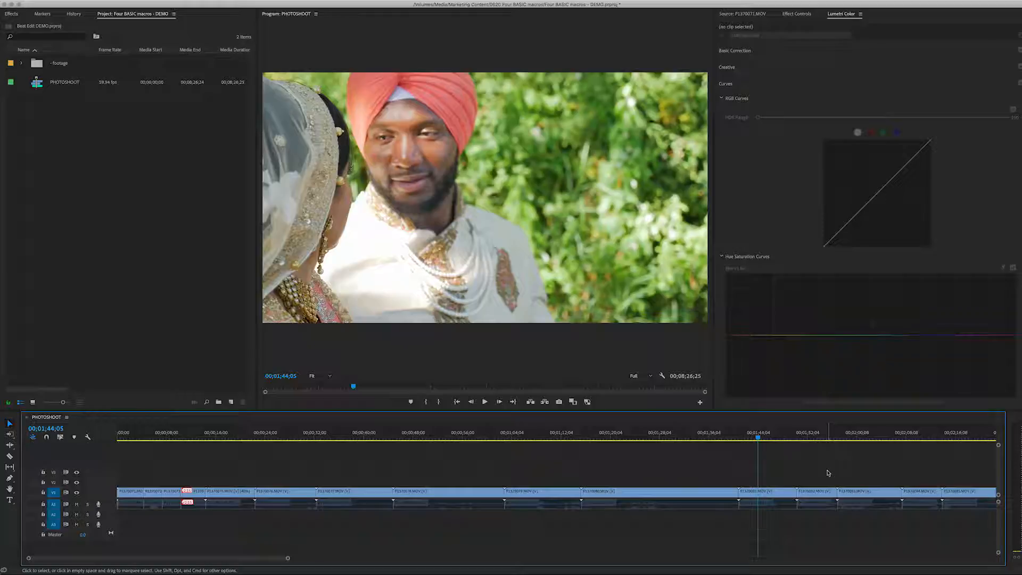
Switch to Keyboard Maestro and examine the deselect macros for audio transition, disable/enable toggle, edit to playhead, selection follows playhead and transition
key(super+Tab)
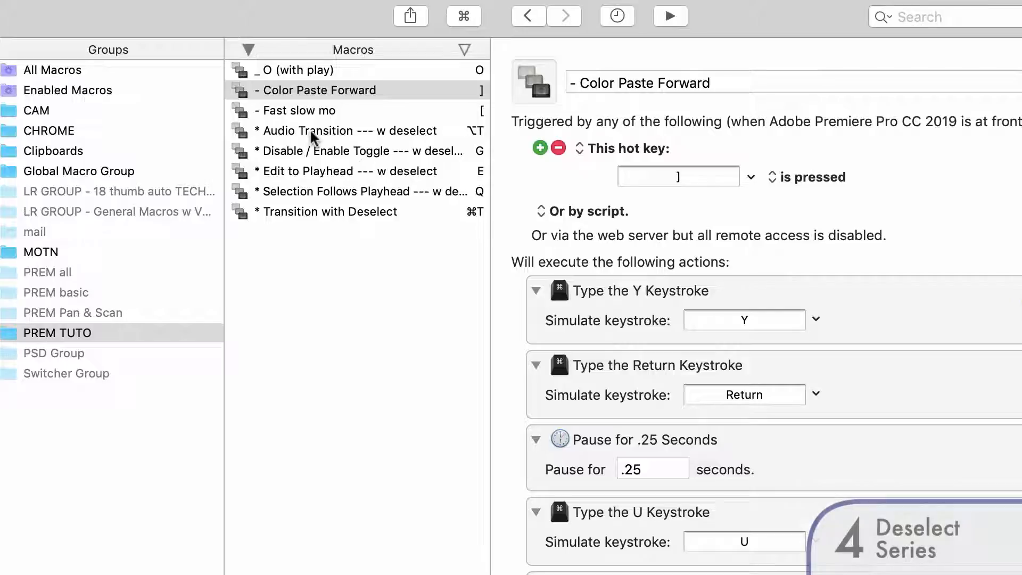
click(311, 131)
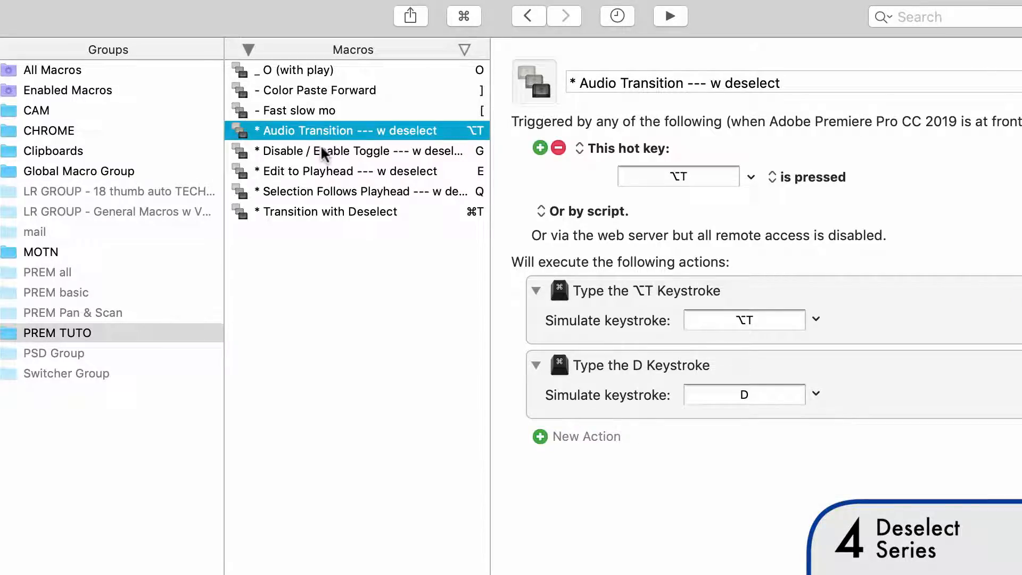
click(320, 152)
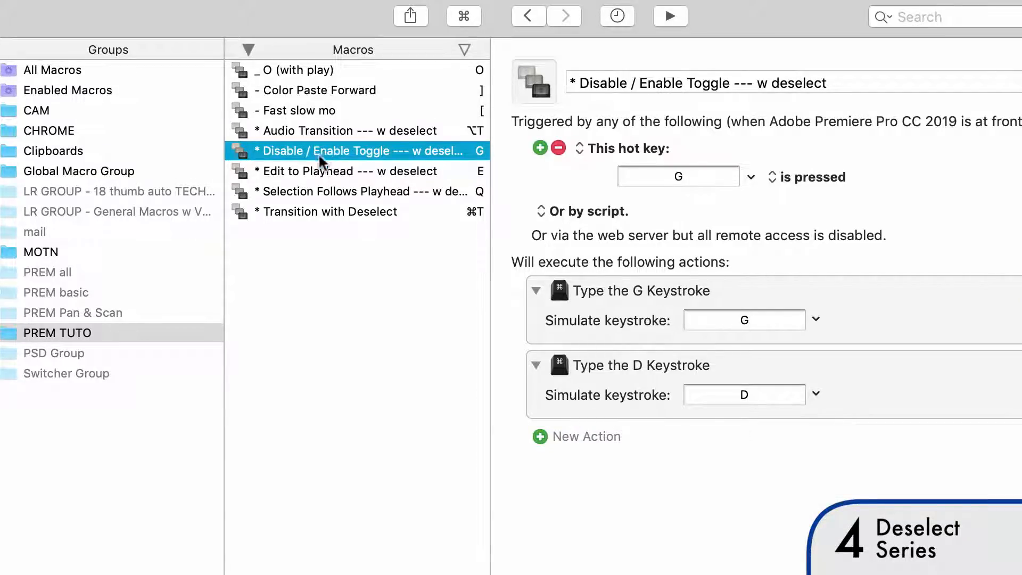
click(316, 167)
click(309, 190)
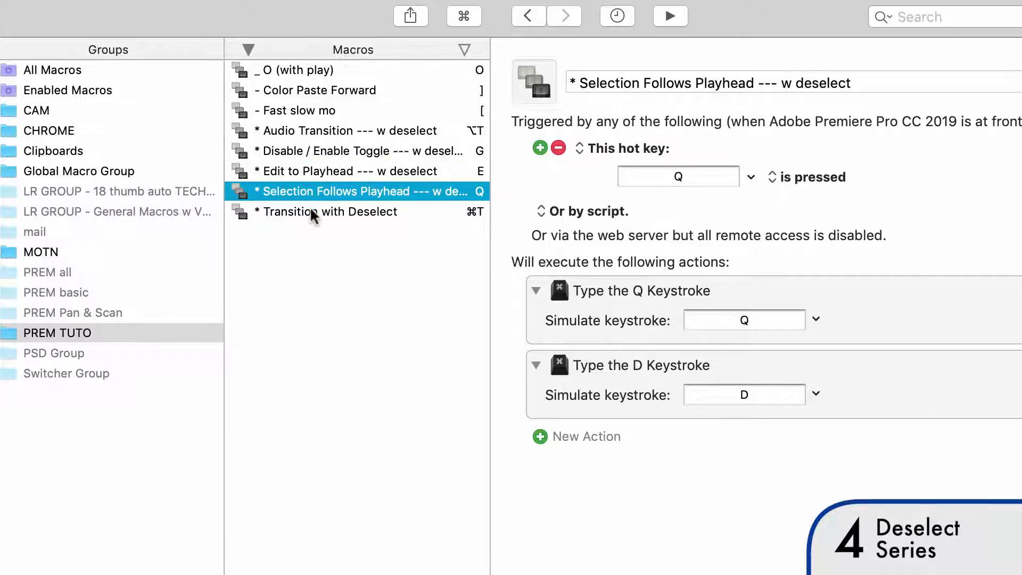
click(309, 208)
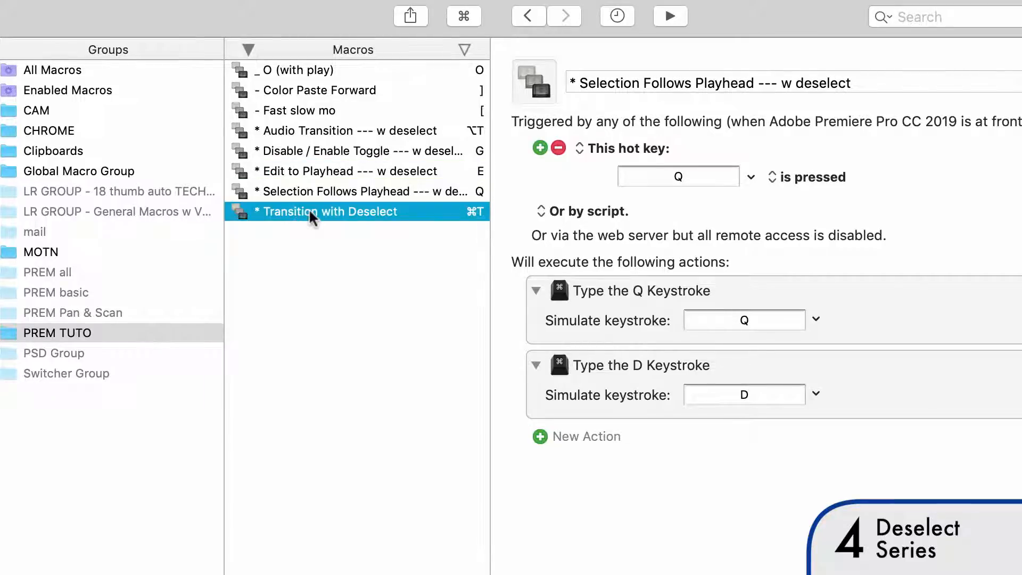
click(304, 133)
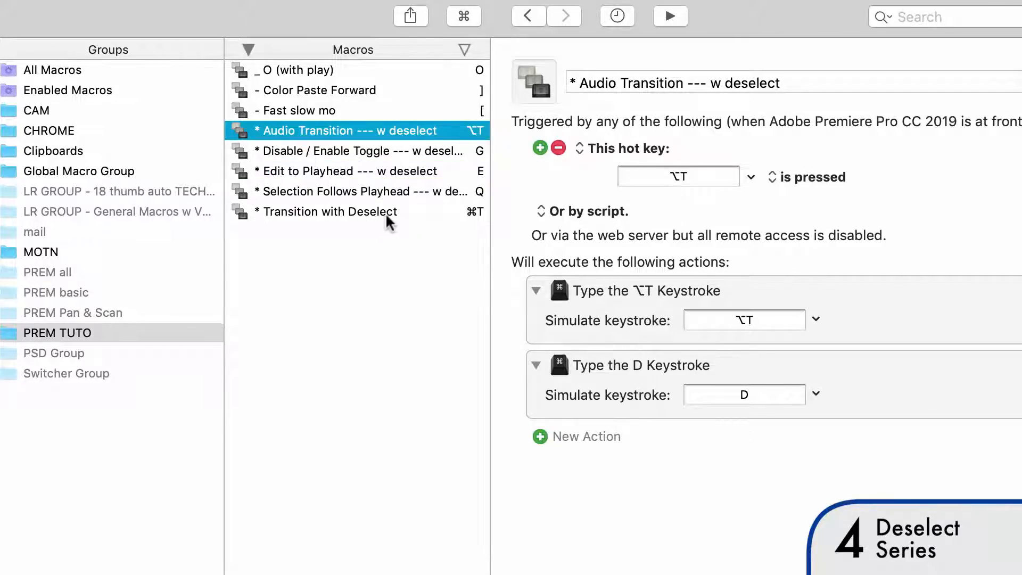
click(308, 214)
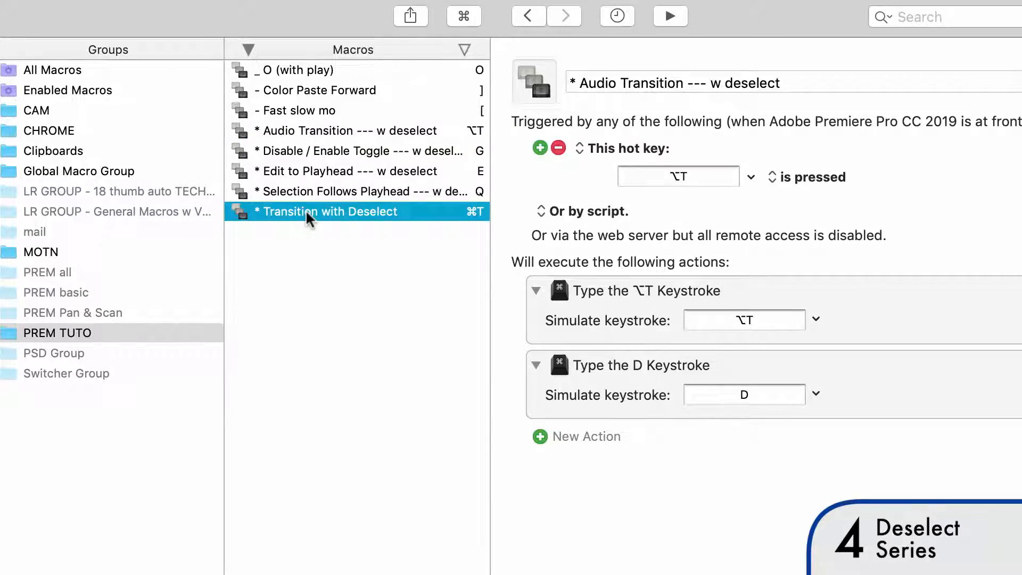
Review the hot keys and keystroke actions of the Disable / Enable Toggle, Edit to Playhead, Selection Follows Playhead and Audio Transition macros
click(305, 143)
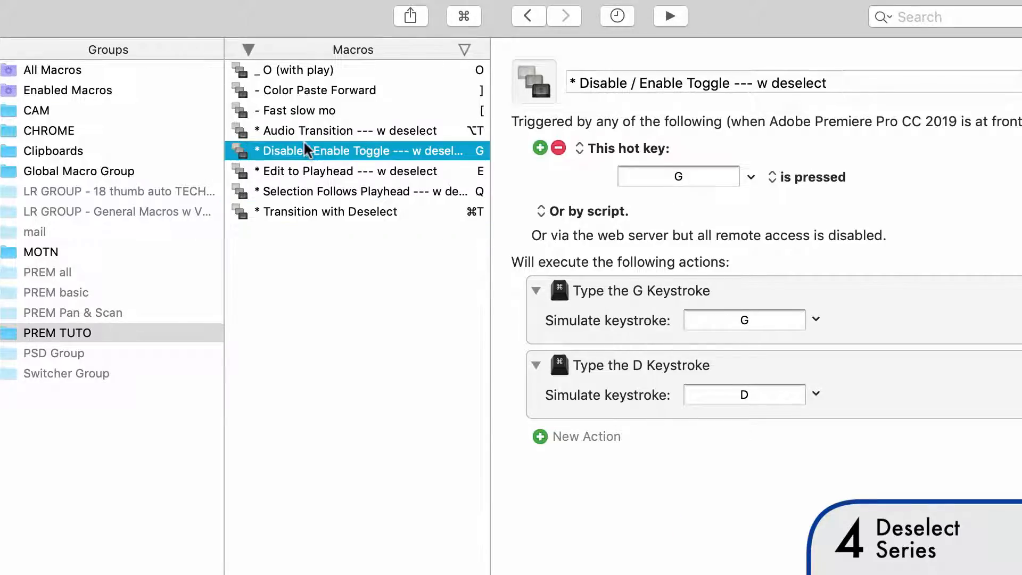
click(313, 170)
click(310, 192)
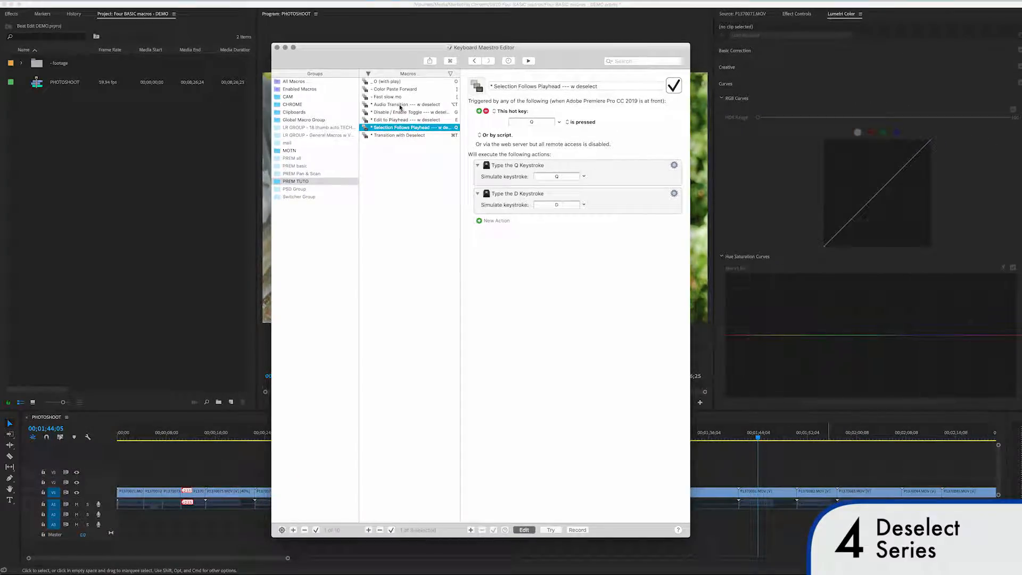
click(401, 106)
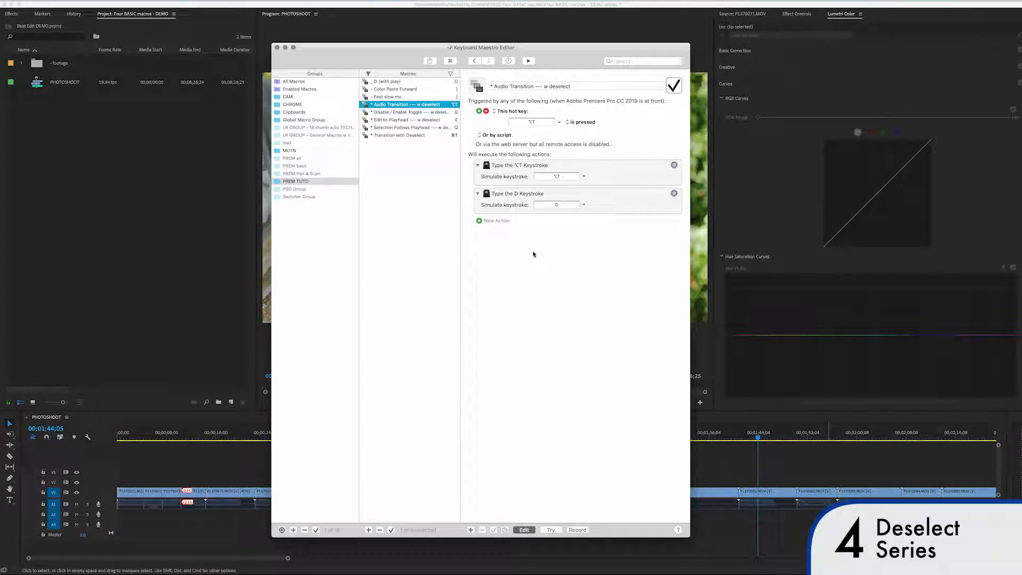
Switch to Premiere Pro, ripple trim the cut between P1370079.MOV and P1370080.MOV, and select its audio edit point
click(210, 457)
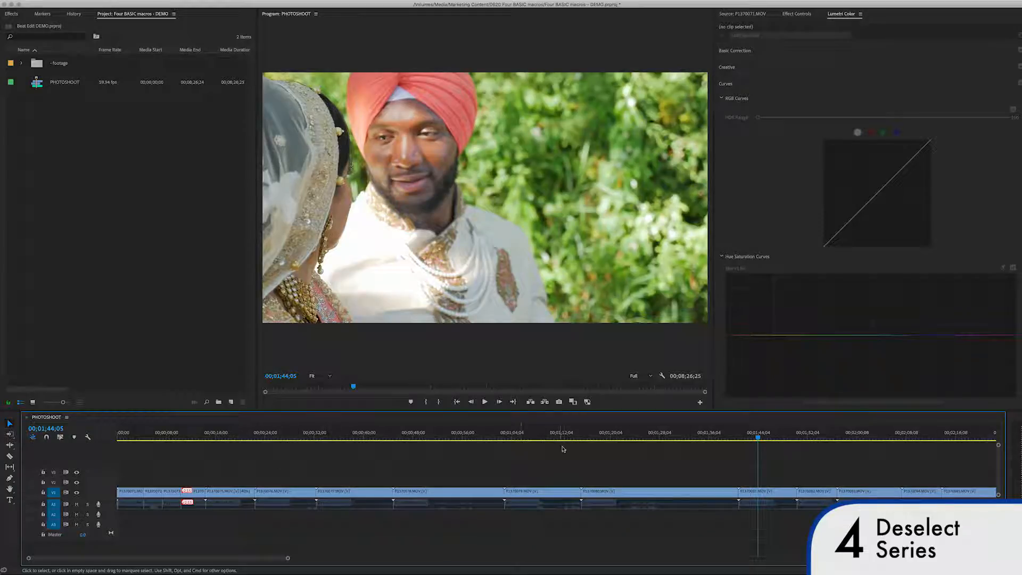
click(575, 428)
key(w)
click(579, 430)
key(q)
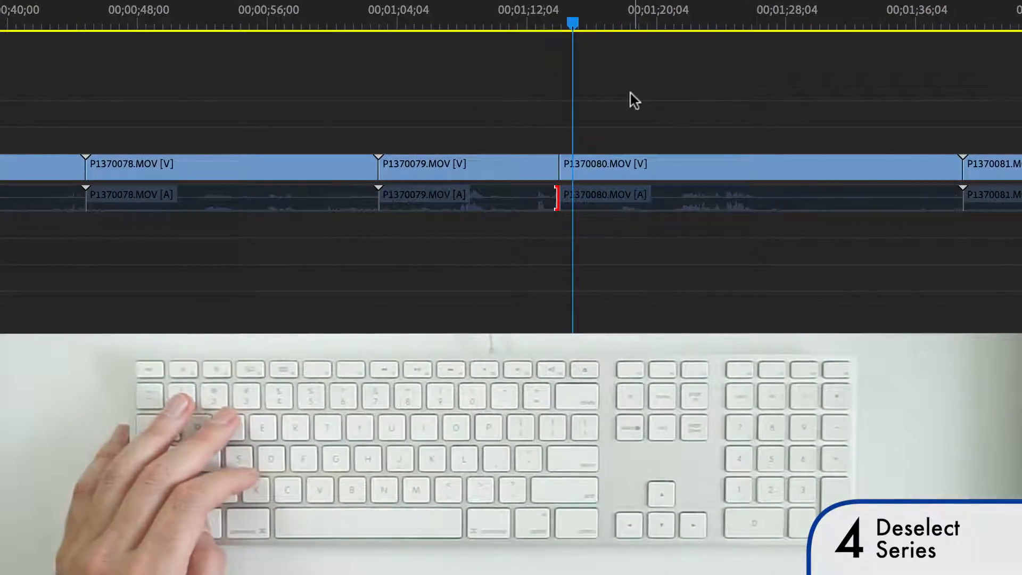
Apply an audio transition to the selected edit point between P1370079.MOV and P1370080.MOV
key(equal)
key(equal)
key(equal)
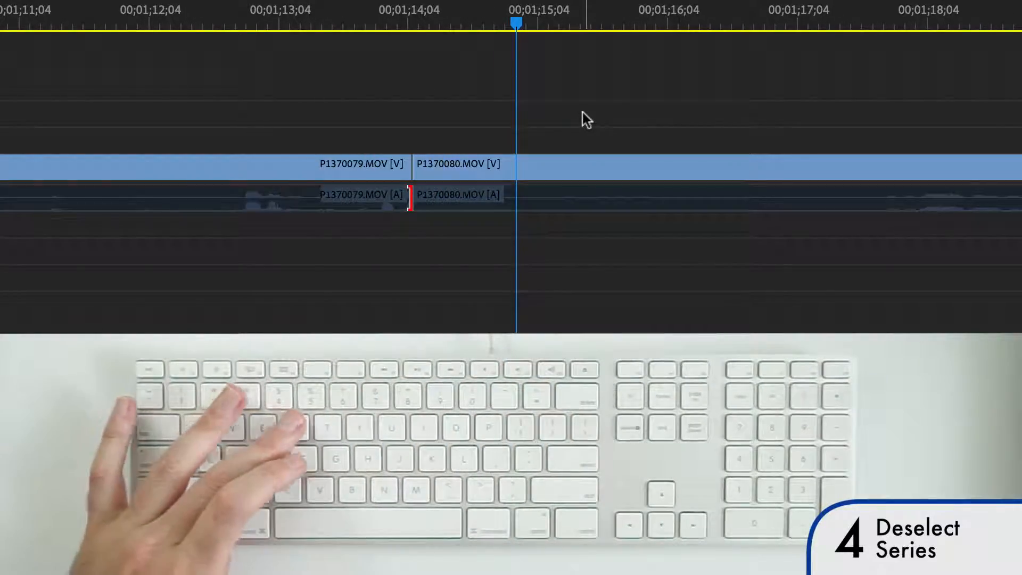
key(super+shift+d)
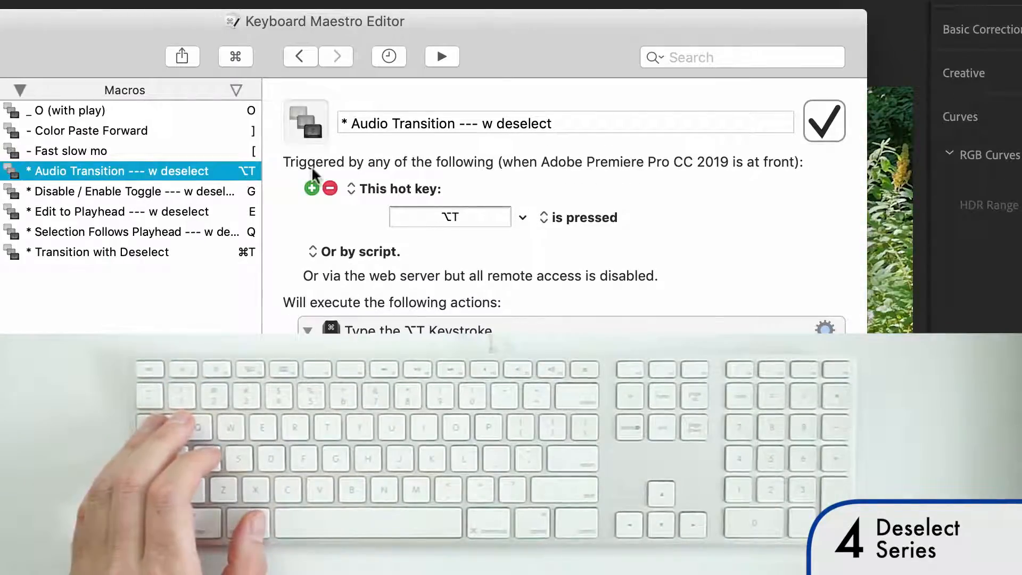
Disable the Audio Transition macro in Keyboard Maestro and, back in Premiere Pro, apply a plain audio transition at the start of P1370080.MOV
click(818, 122)
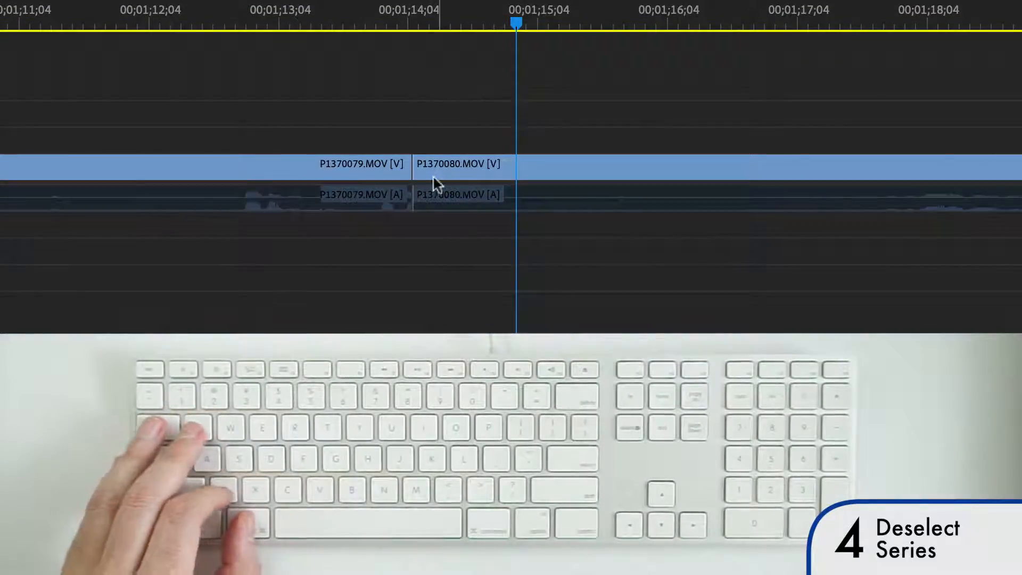
click(411, 197)
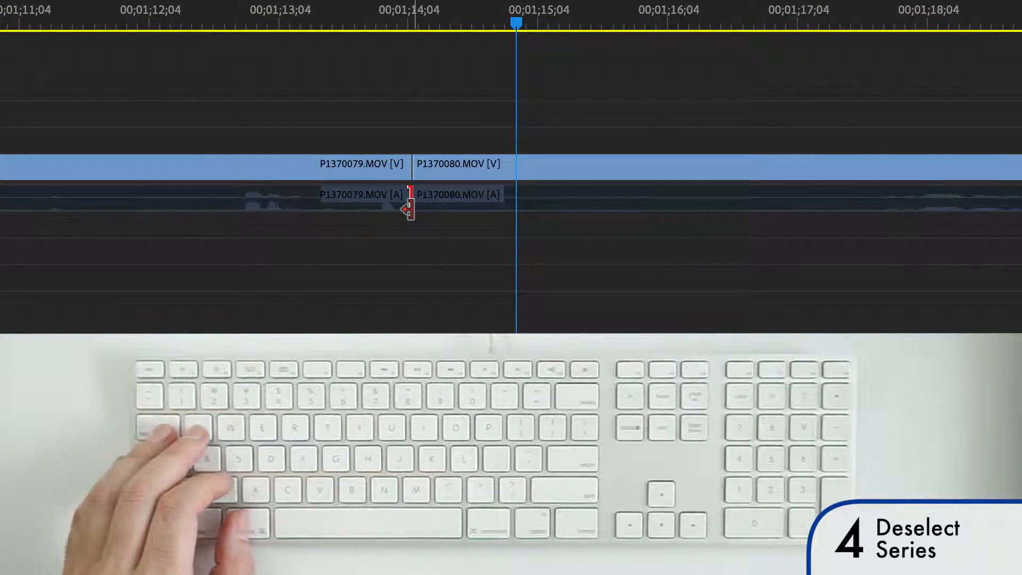
key(super+shift+d)
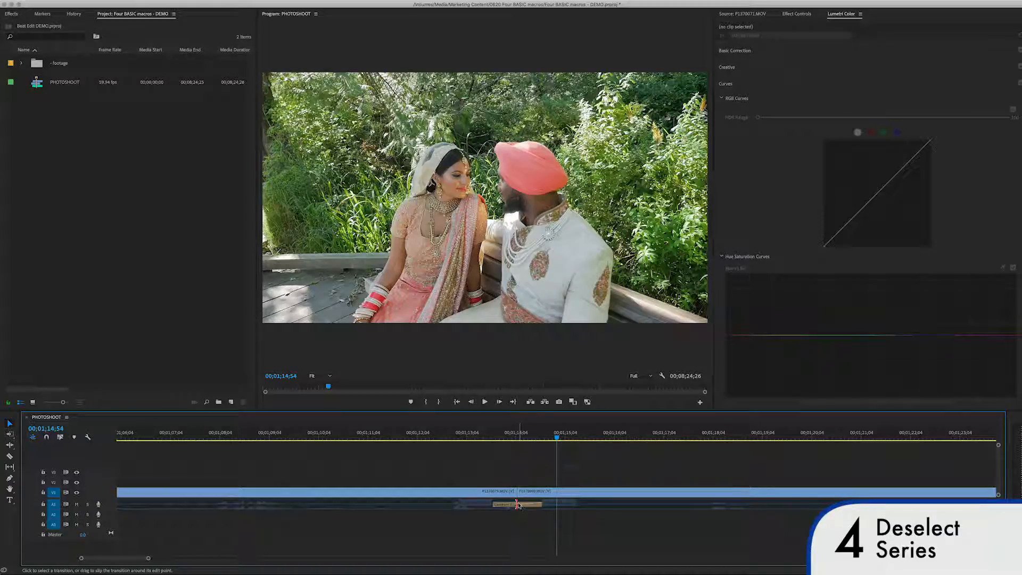
Move the playhead to 00;01;28;30 within P1370080.MOV
key(minus)
key(minus)
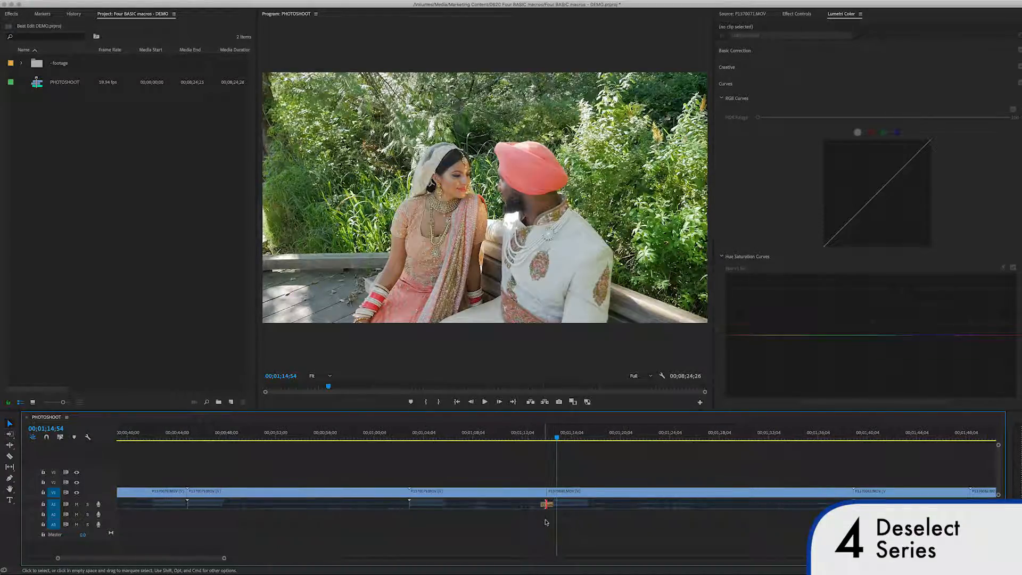
drag(617, 433, 724, 434)
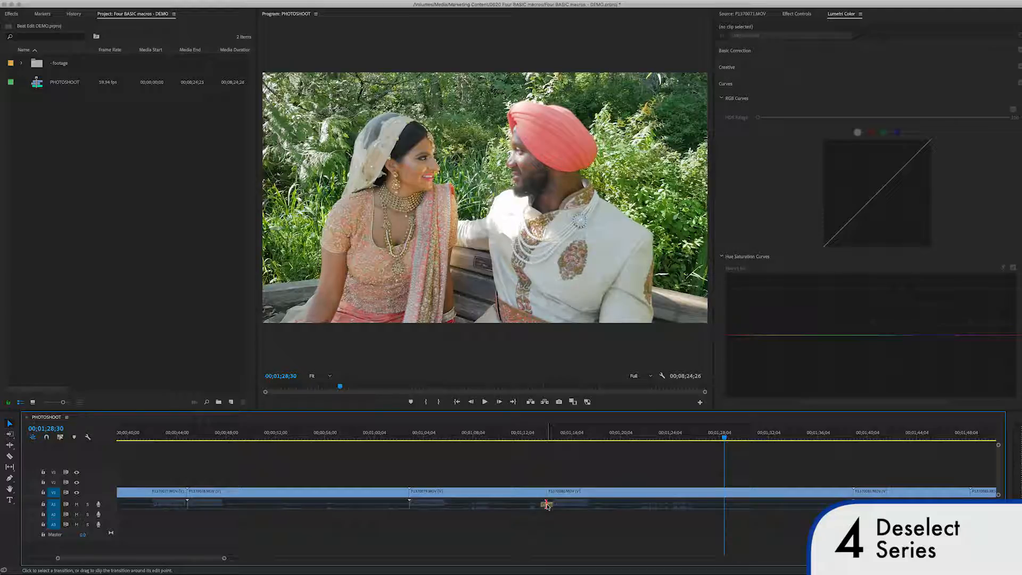
Check the Audio Transition macro in Keyboard Maestro, and in Premiere Pro replace the audio transition before P1370080.MOV with a video transition
key(super+Tab)
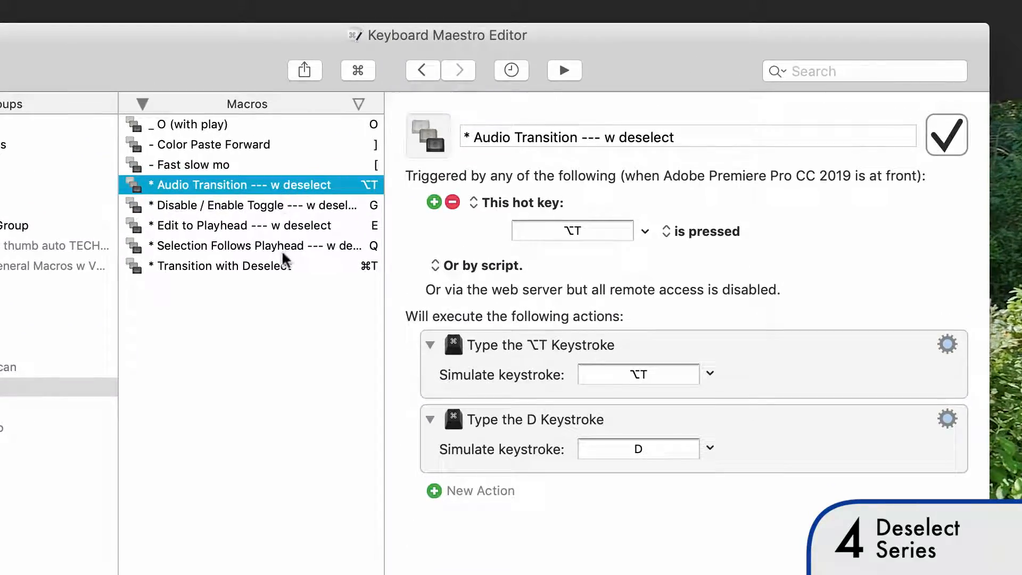
click(422, 135)
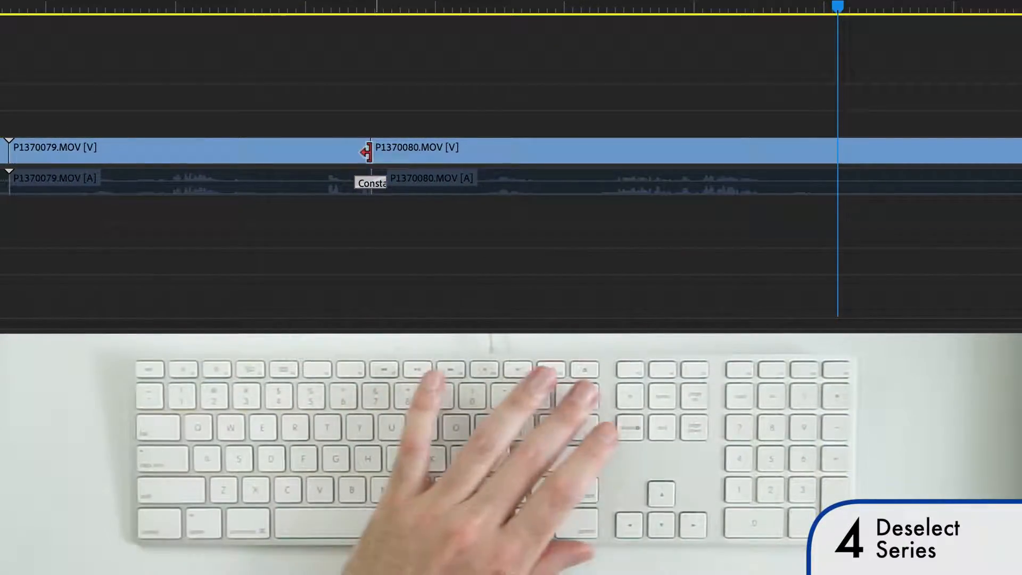
key(Delete)
click(366, 149)
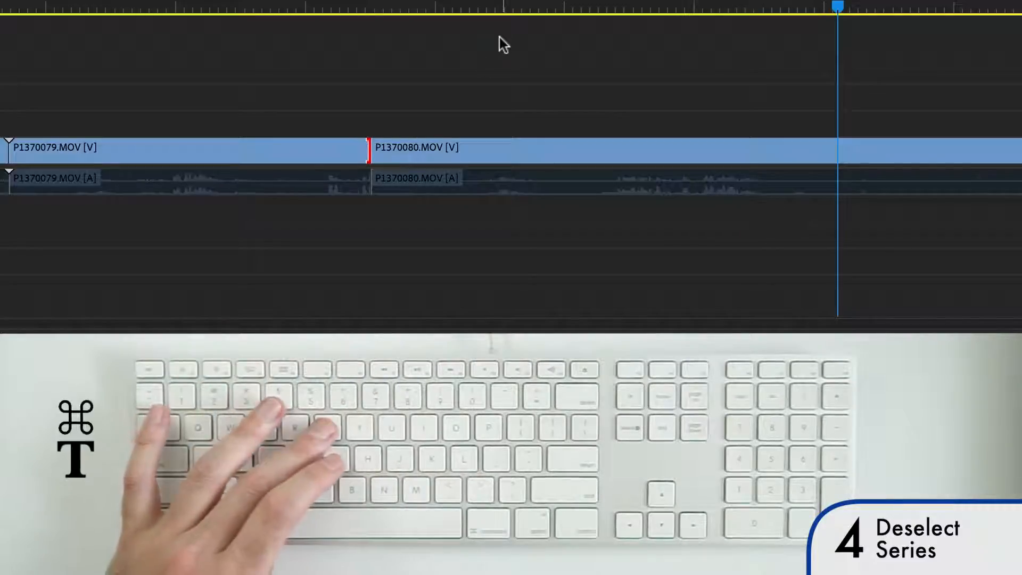
key(super+t)
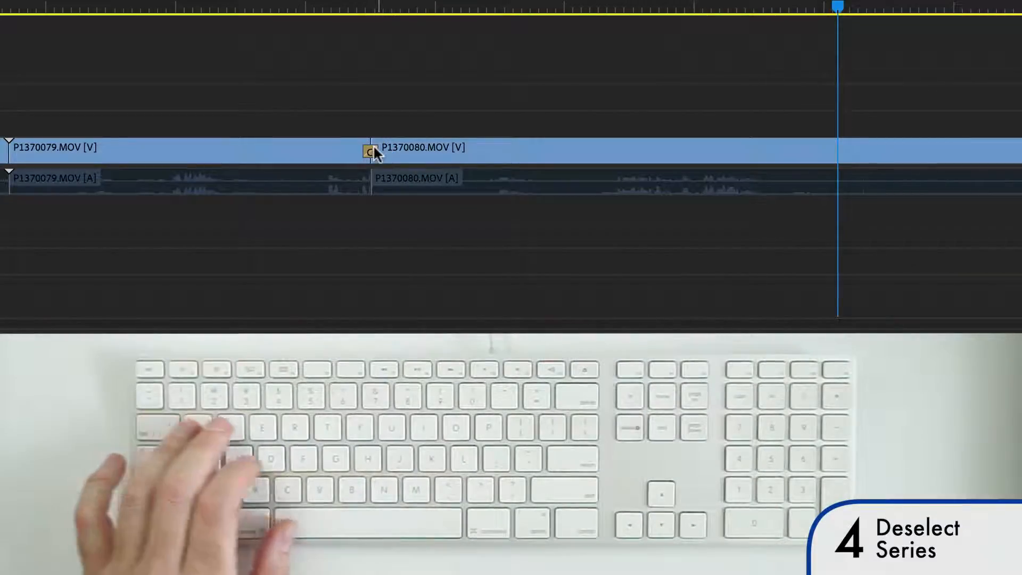
Select the video edit point under the transition, clear the selection, and disable the Transition with Deselect macro in Keyboard Maestro
click(368, 151)
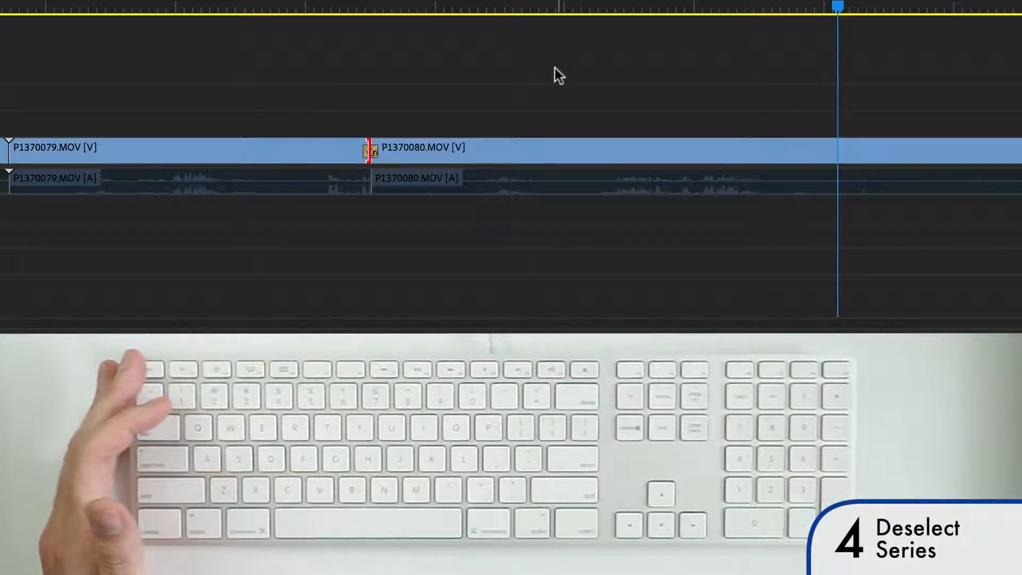
click(523, 58)
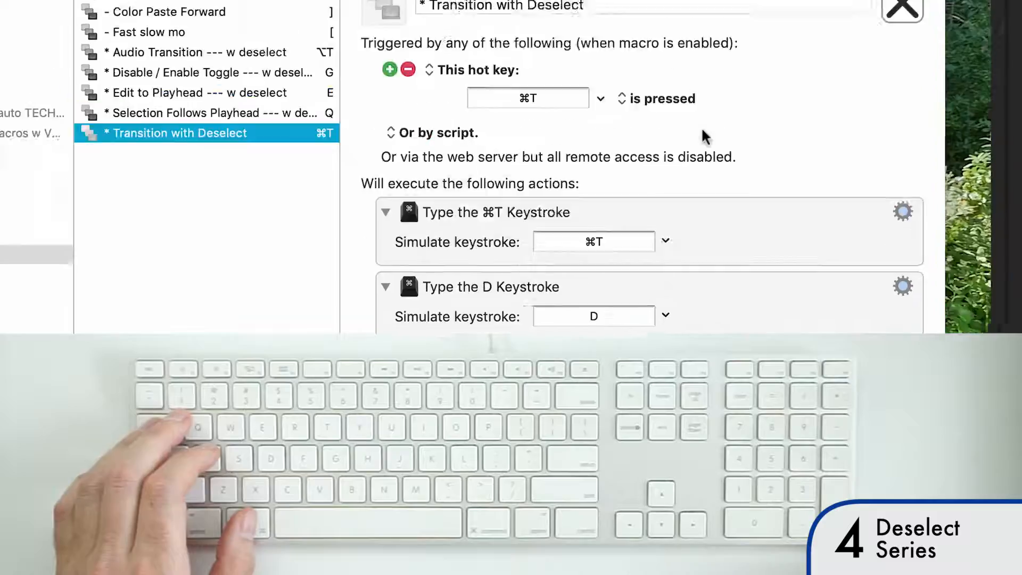
click(234, 144)
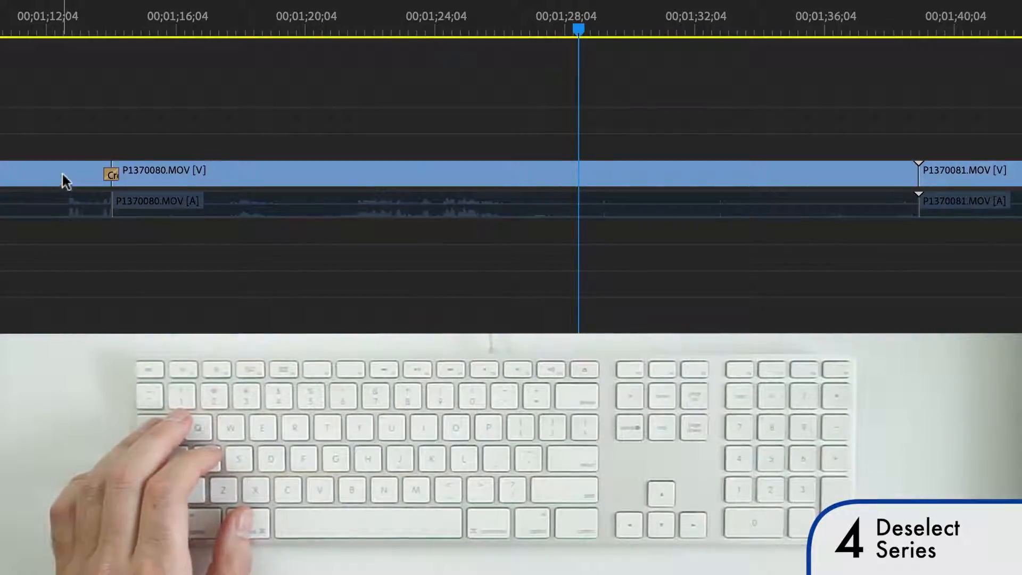
Delete the video transition at the start of P1370080.MOV and repeatedly toggle the clip off and on with the deselecting macro
click(108, 169)
key(Delete)
click(193, 168)
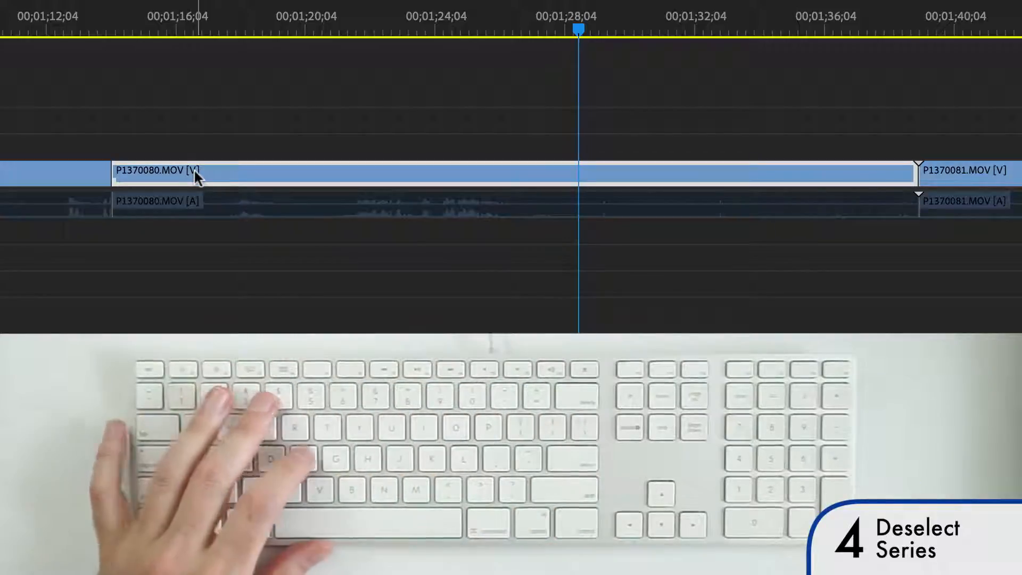
key(g)
click(260, 170)
key(g)
click(275, 166)
key(g)
click(276, 157)
click(270, 184)
key(g)
click(277, 156)
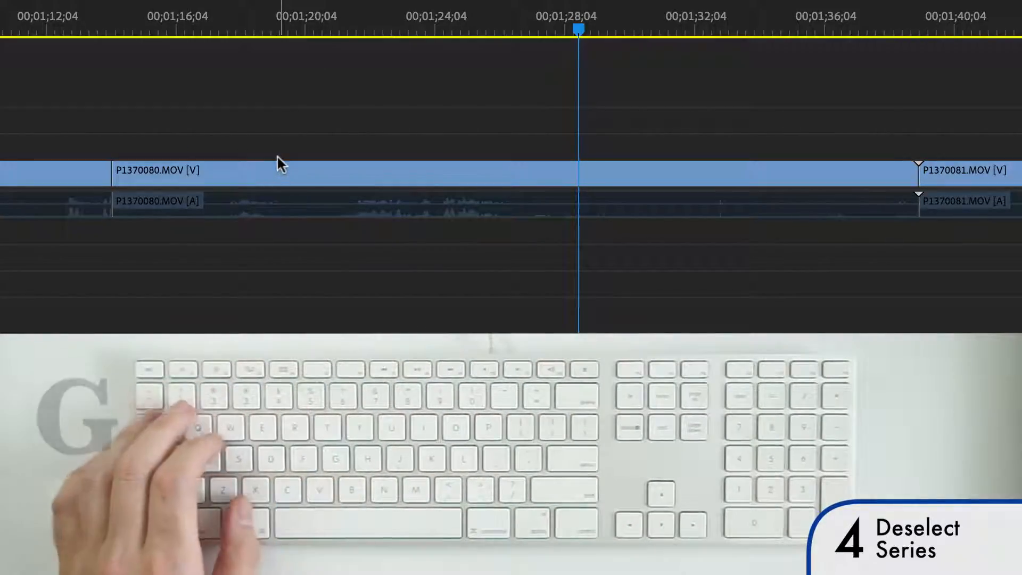
Turn off the Disable / Enable Toggle macro in Keyboard Maestro, and in Premiere Pro disable P1370080.MOV and clear the selection manually
key(super+Tab)
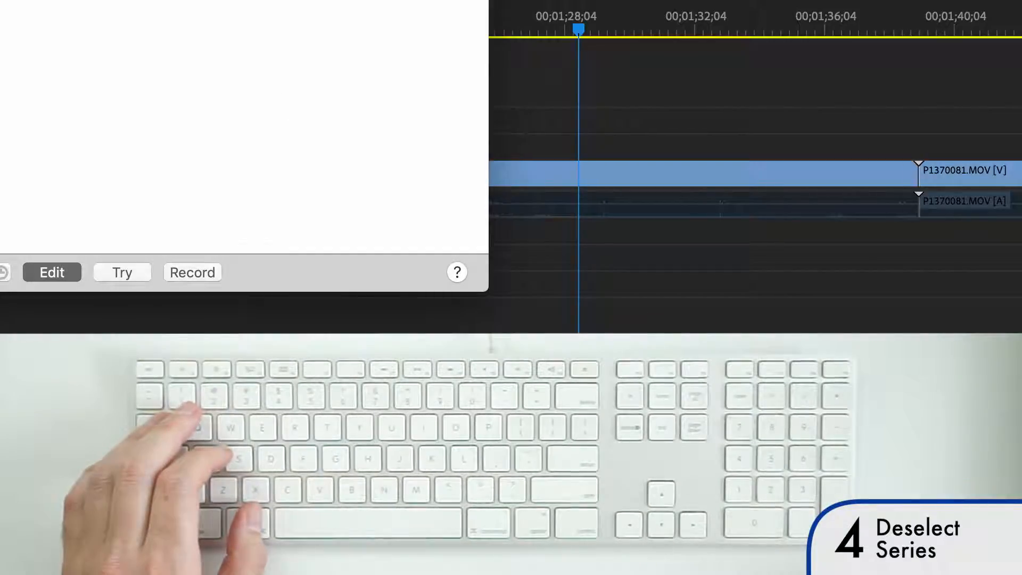
key(super+Tab)
click(349, 177)
key(g)
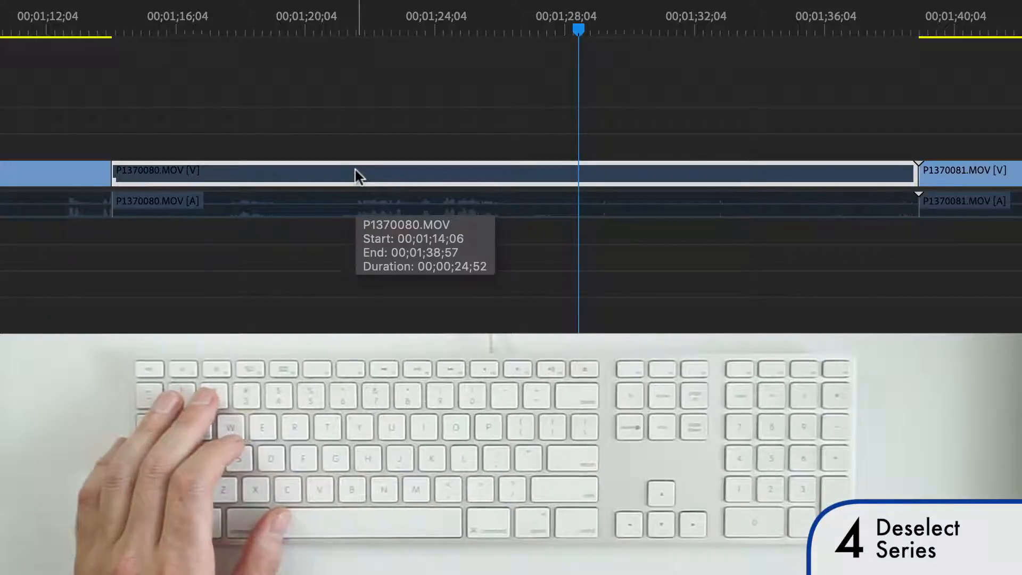
click(475, 80)
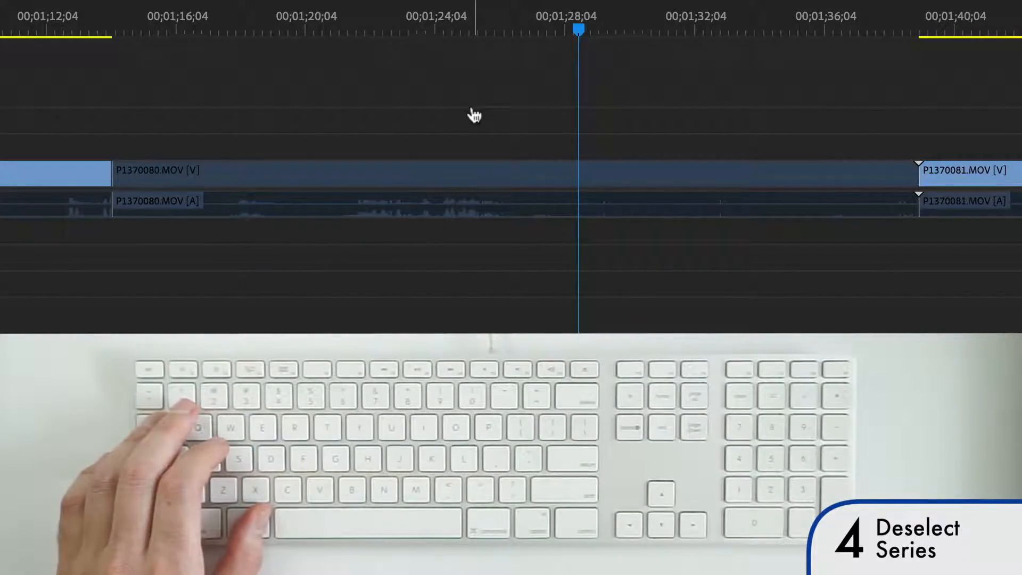
Open the Edit to Playhead macro in Keyboard Maestro, and return to Premiere Pro to re-enable the P1370080.MOV video clip
key(super+Tab)
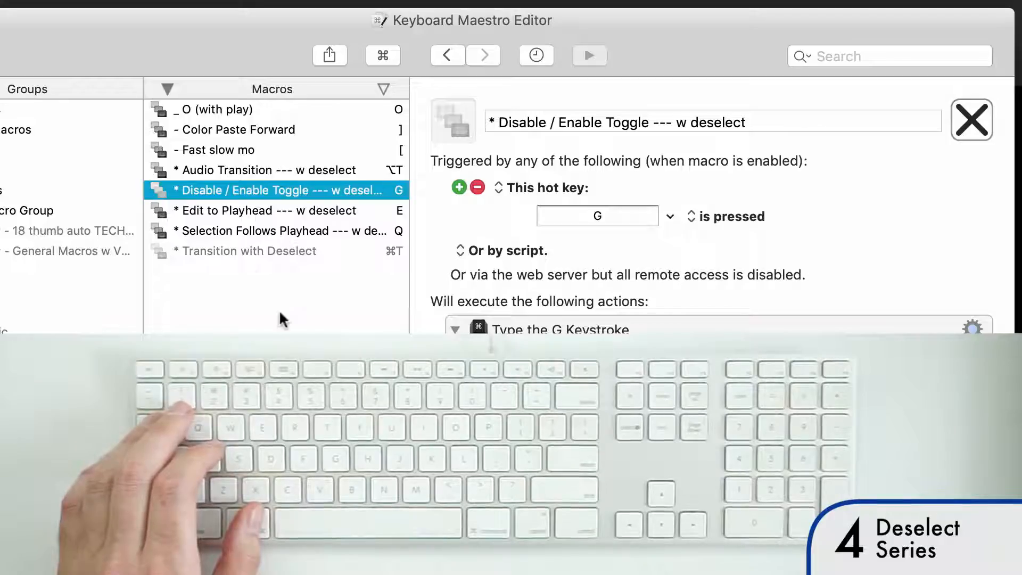
click(260, 209)
key(super+Tab)
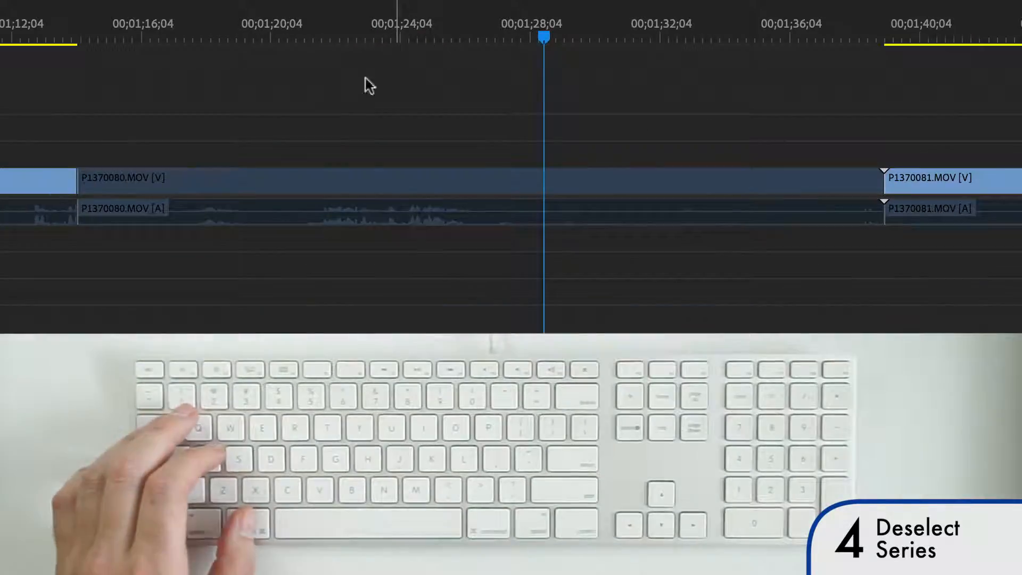
click(312, 174)
key(shift+super+e)
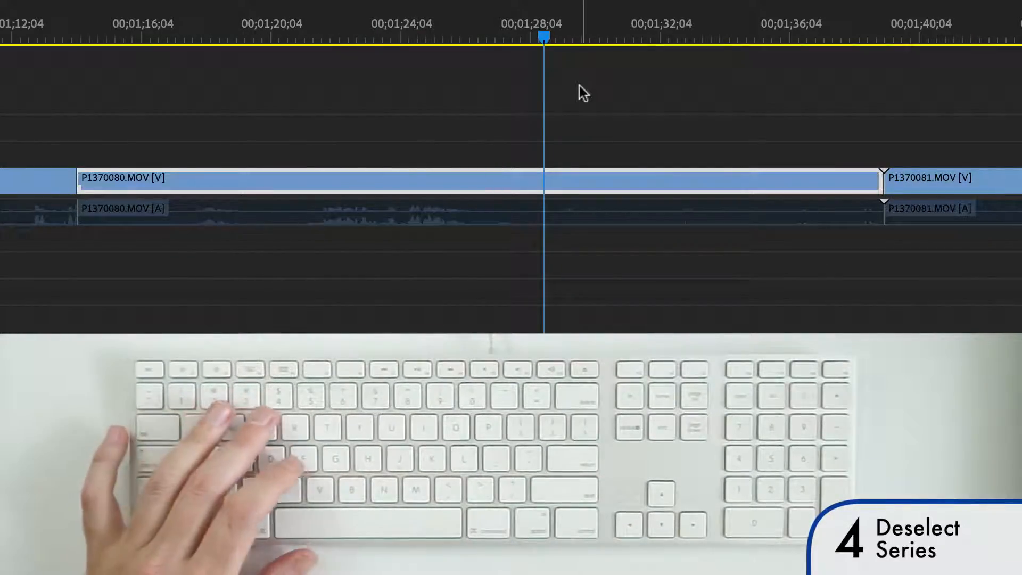
key(shift+super+a)
key(super+k)
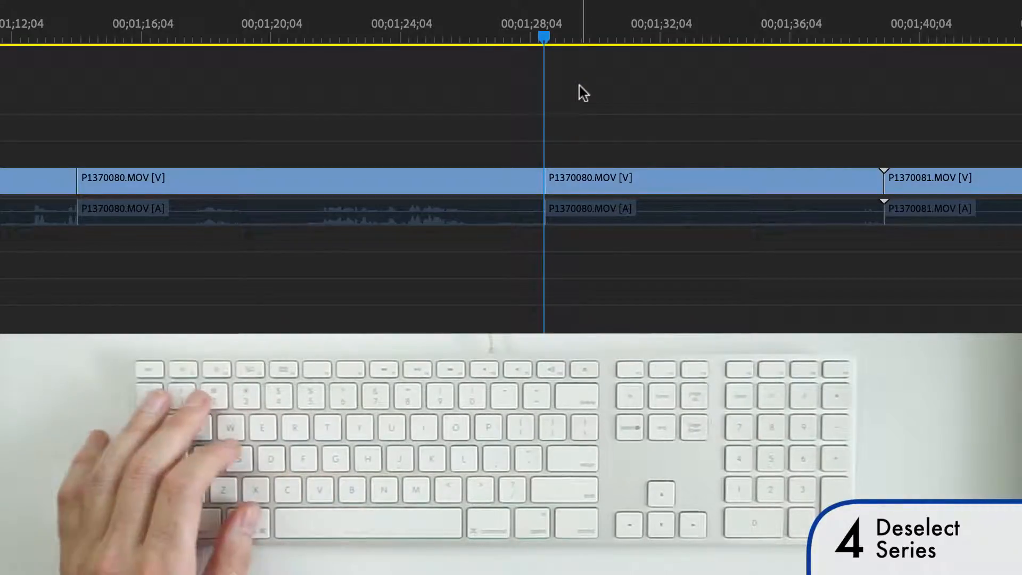
key(super+z)
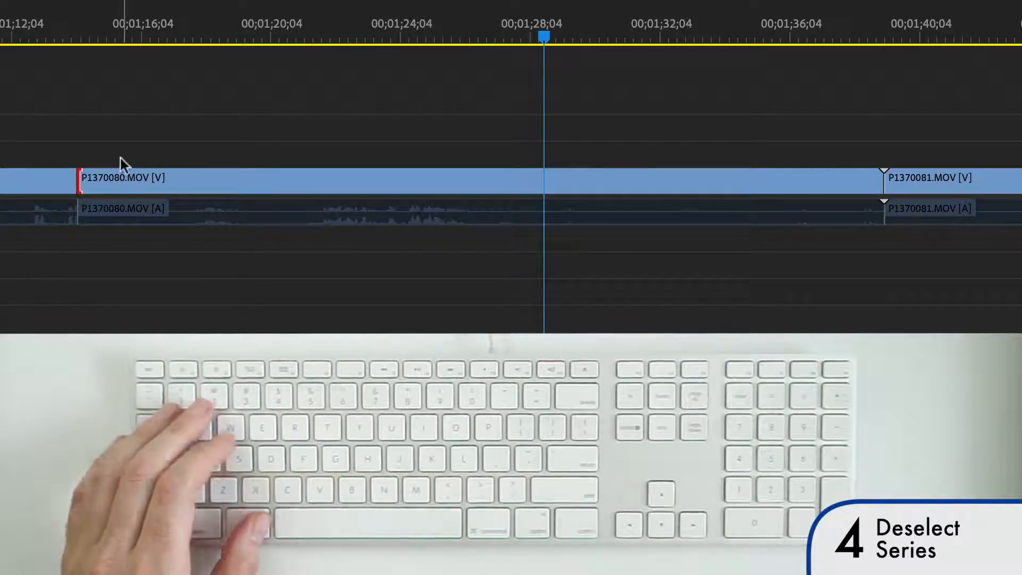
Extend the video start edit of P1370080.MOV to the playhead with the deselecting macro, and disable that macro in Keyboard Maestro
key(e)
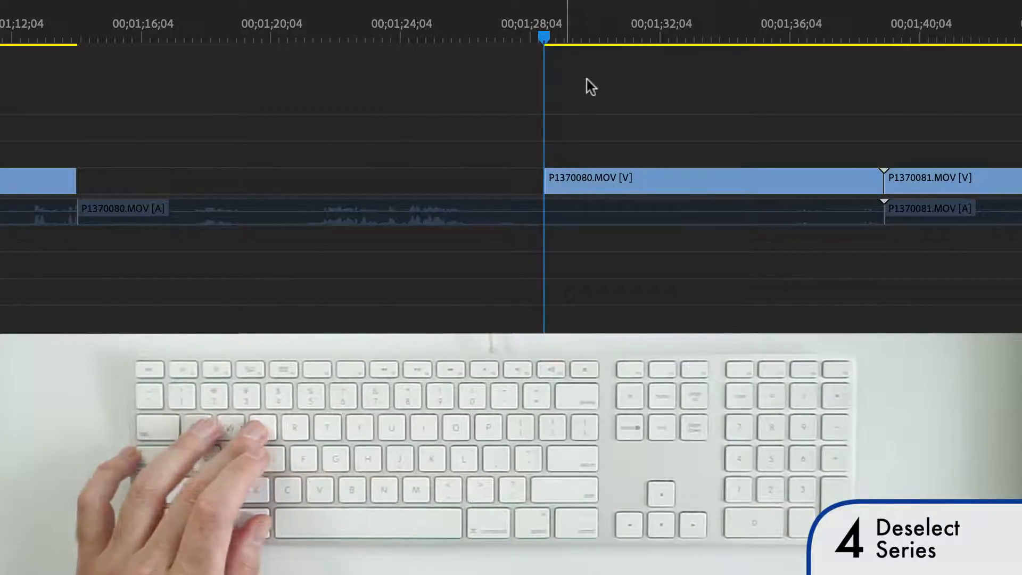
key(super+Tab)
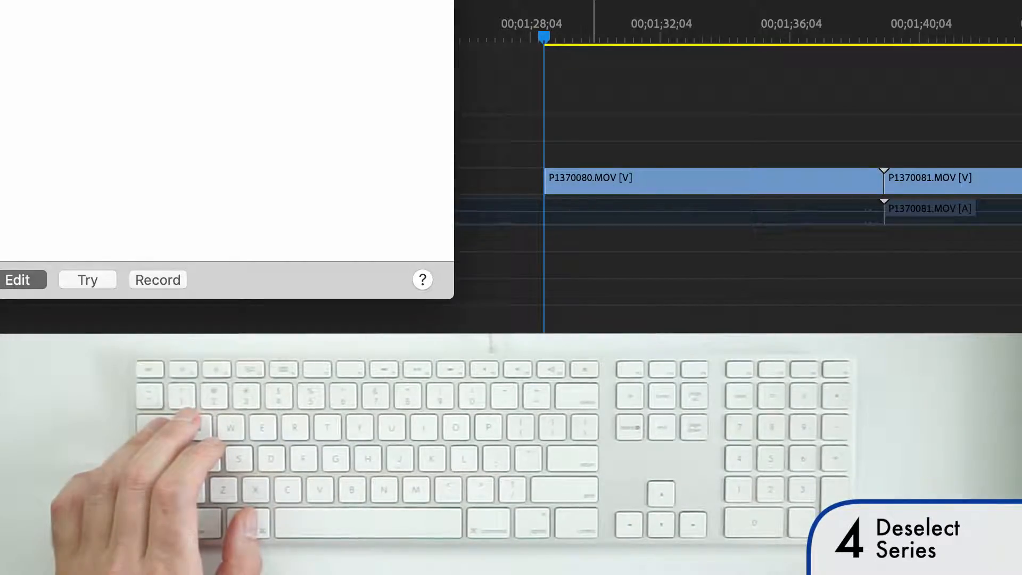
key(super+Tab)
Restore the video start of P1370080.MOV to the original cut and extend that edit to the playhead without the macro
drag(546, 175, 96, 186)
click(78, 181)
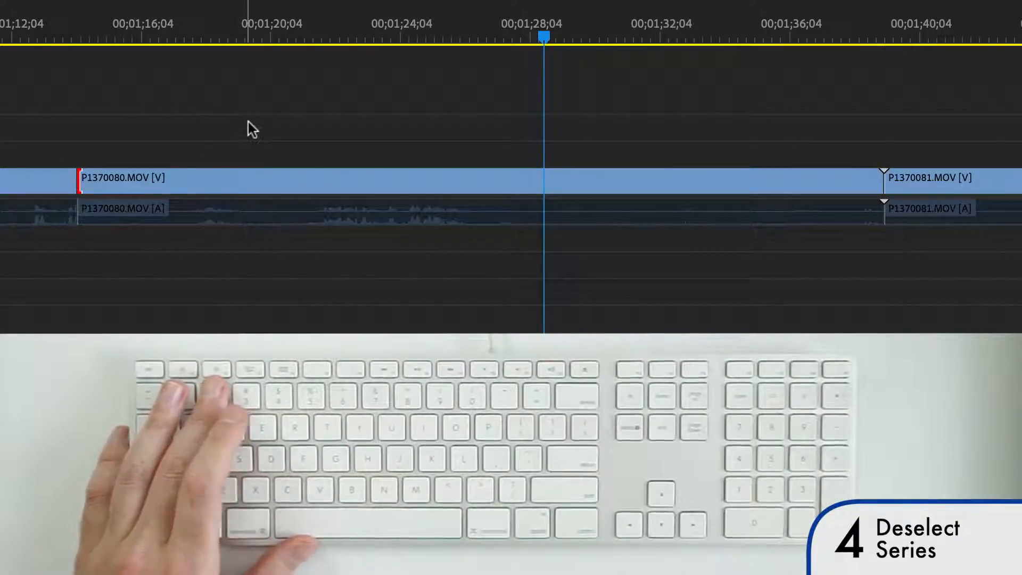
key(e)
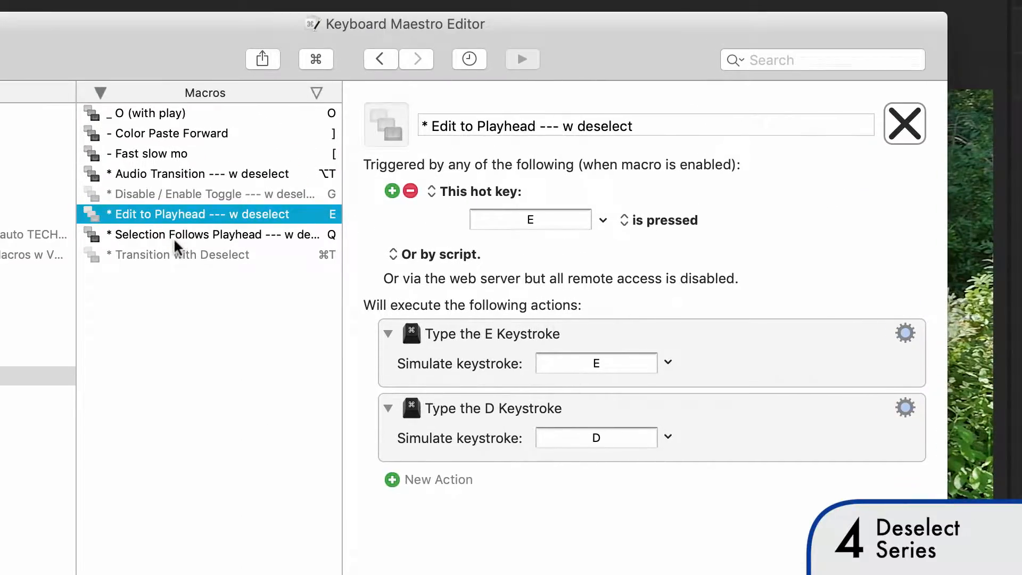
Open the Selection Follows Playhead macro in Keyboard Maestro, and switch to Premiere Pro to find the sequence command of the same name
click(173, 237)
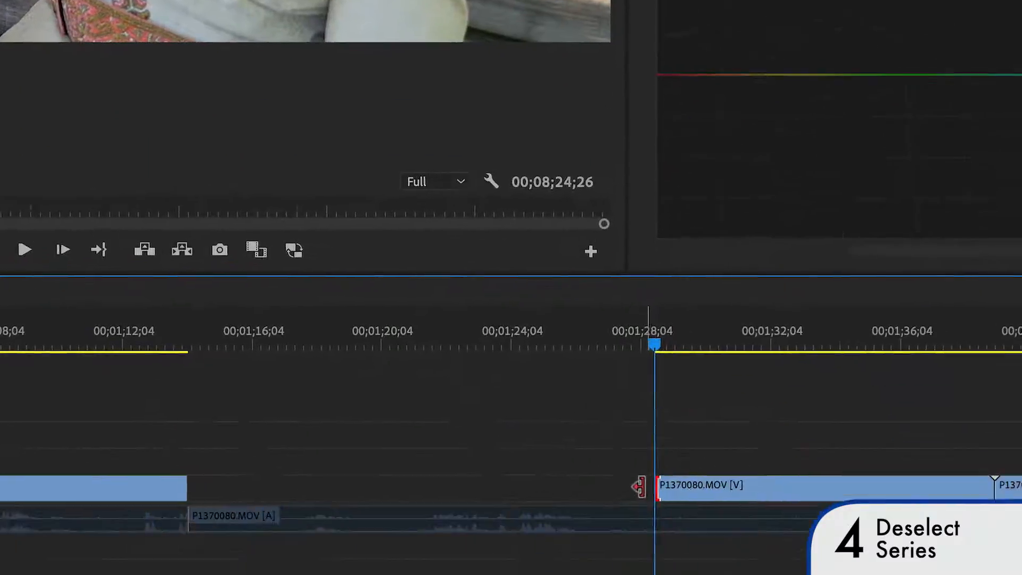
key(q)
drag(105, 362, 107, 362)
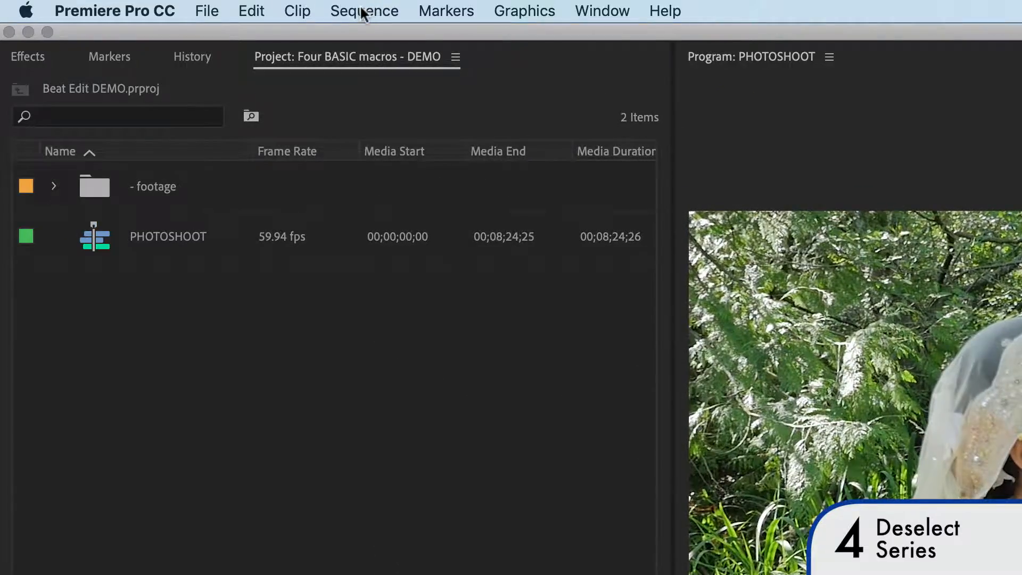
click(362, 11)
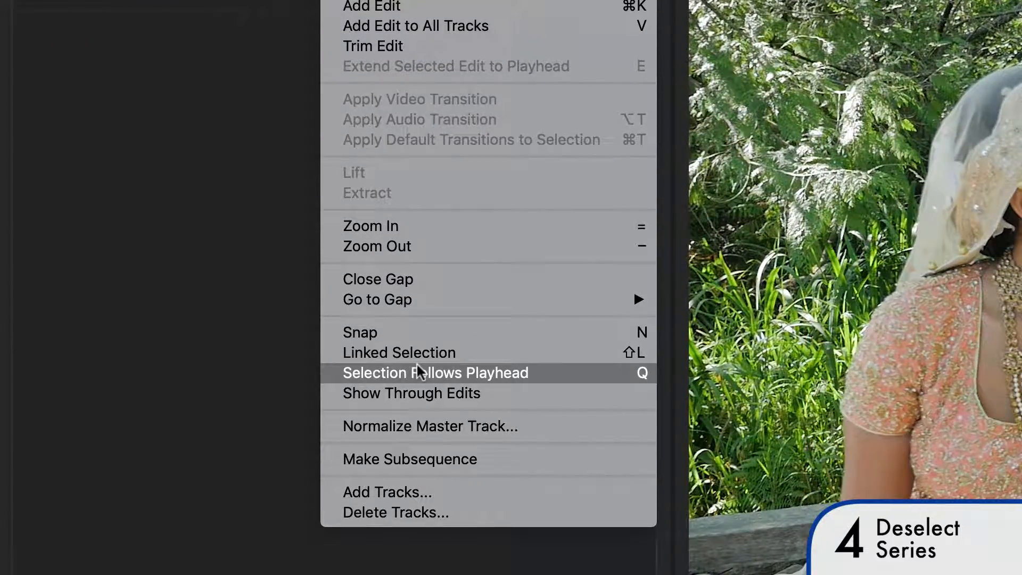
click(464, 374)
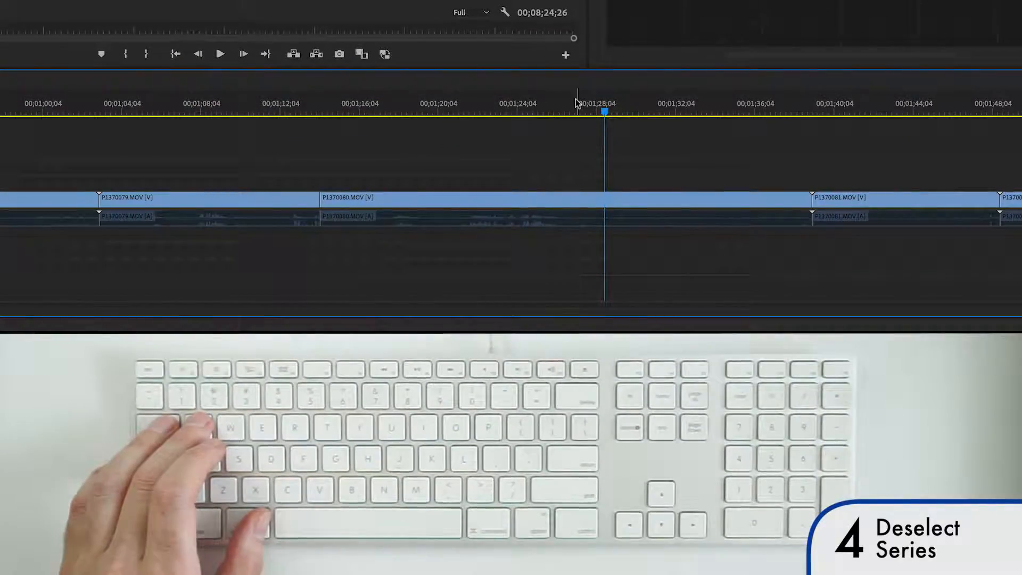
Turn on Selection Follows Playhead with the macro and move the playhead back and forth between the P1370080.MOV and P1370081.MOV clips
click(550, 112)
key(q)
click(587, 111)
drag(593, 111, 37, 96)
click(463, 110)
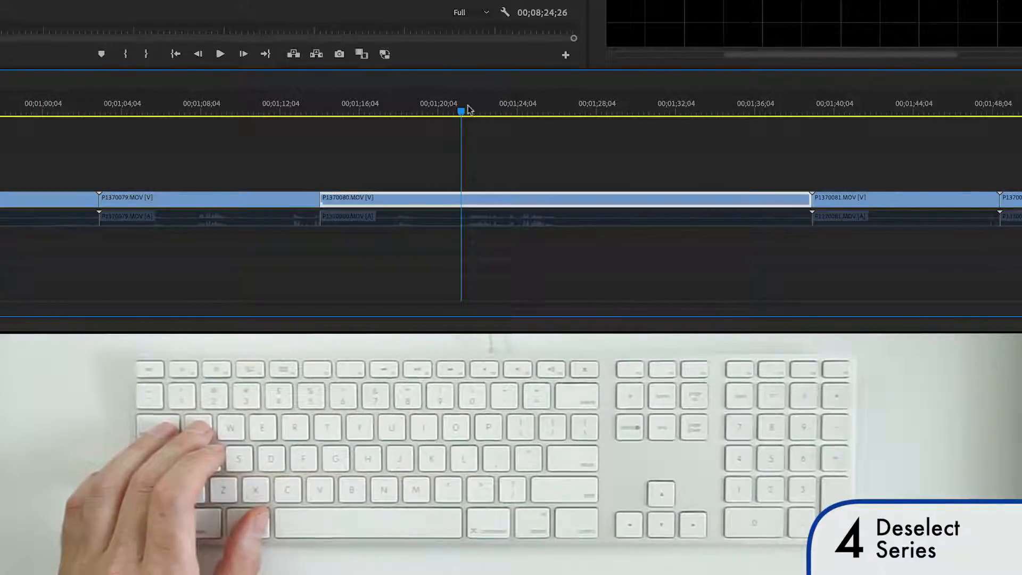
click(844, 110)
click(700, 110)
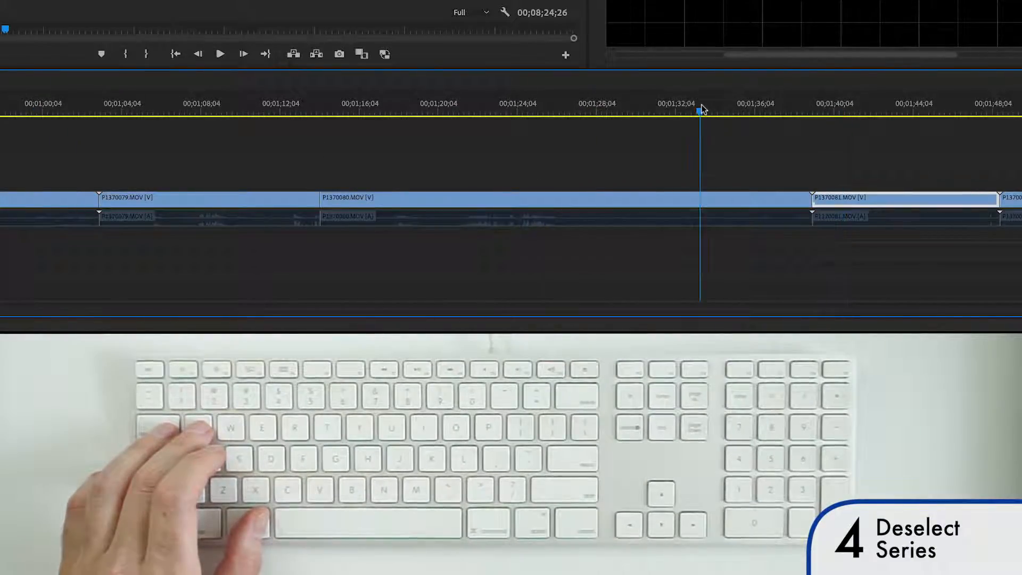
click(626, 106)
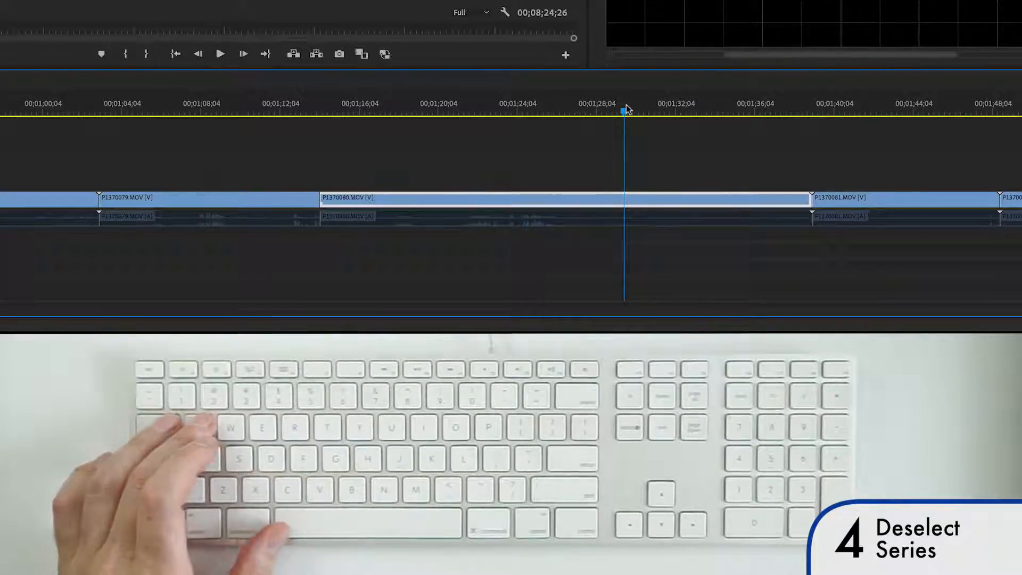
Turn off Selection Follows Playhead with the deselecting macro, reposition the playhead within P1370080.MOV, and check the sequence command's state
key(q)
click(506, 112)
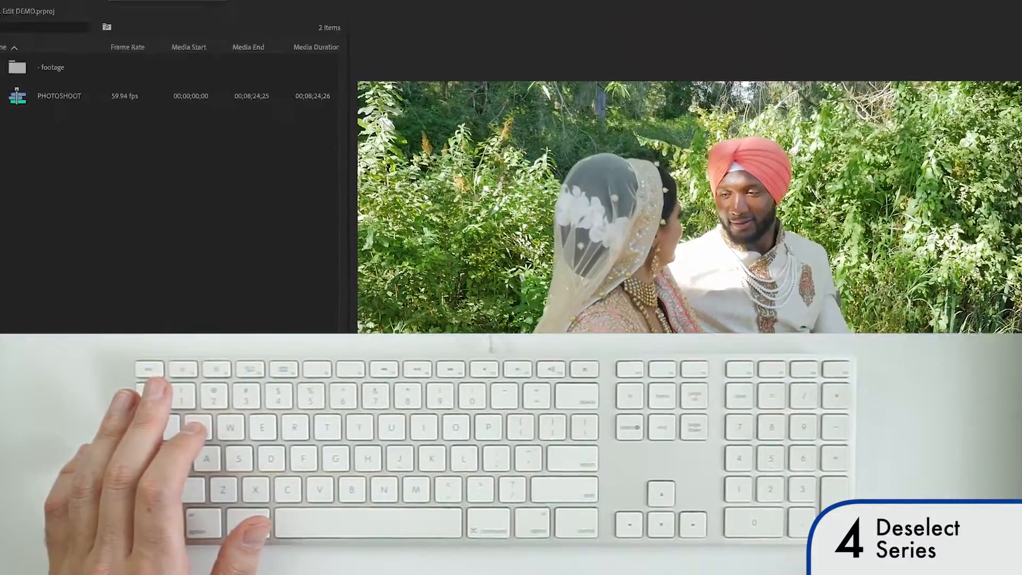
click(211, 9)
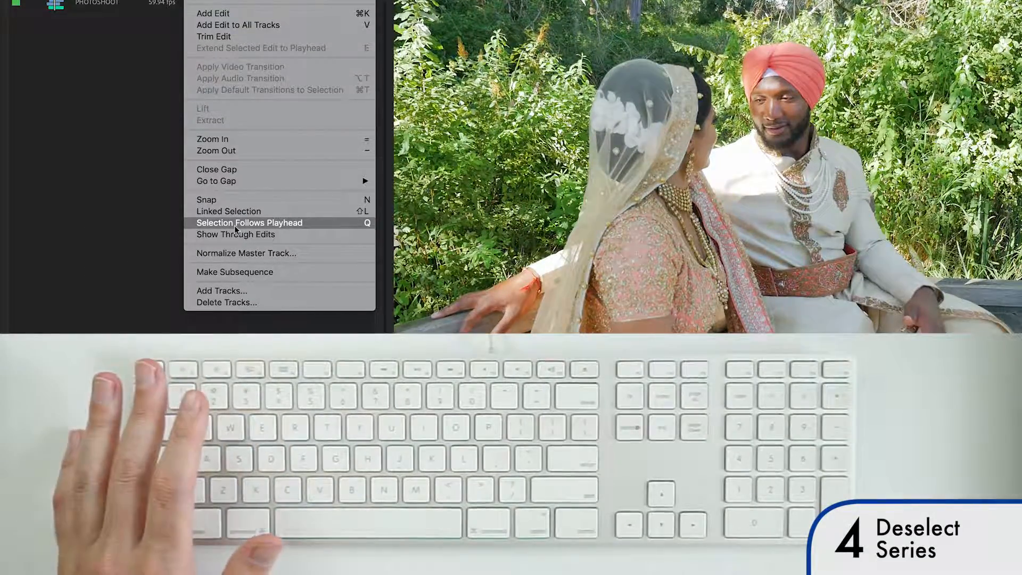
click(234, 222)
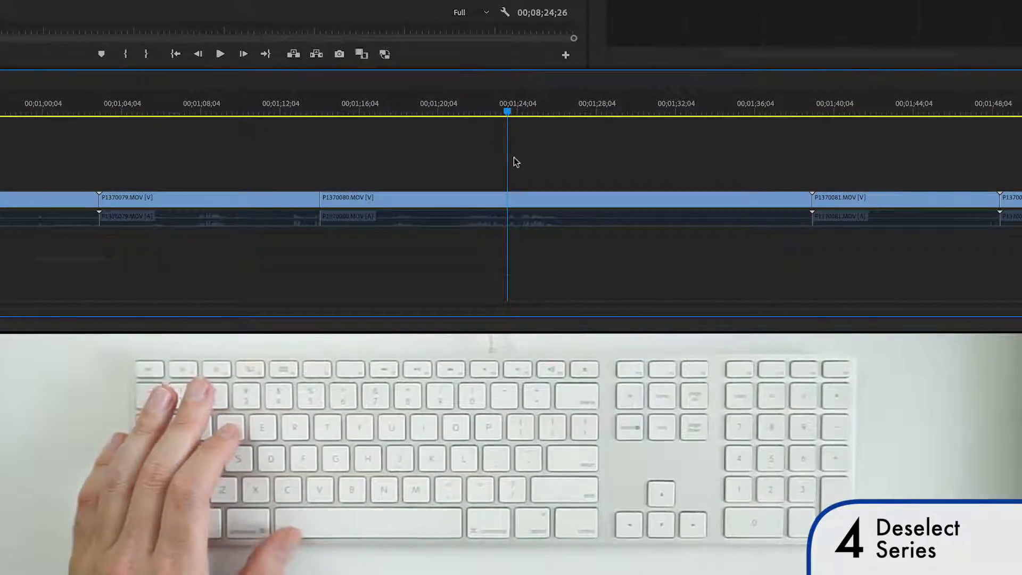